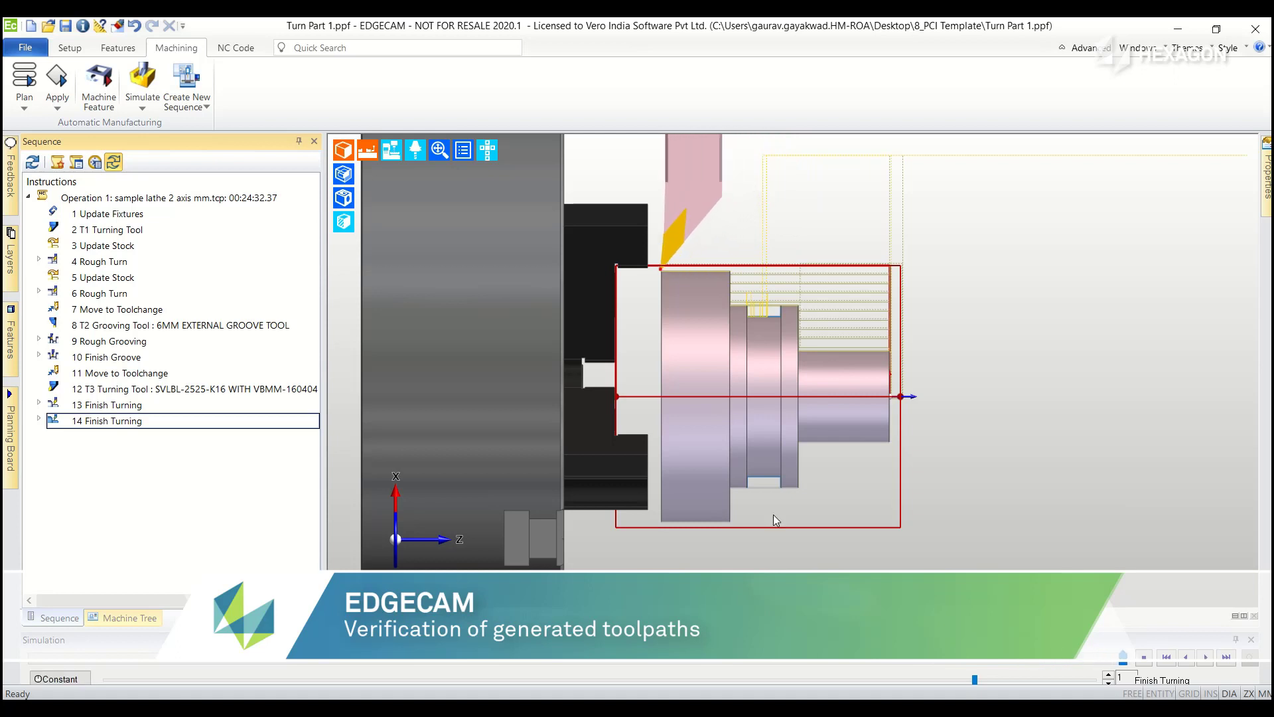
- Select all instructions in the machining sequence and create a PCI template from them named "Turn Template"
click(1142, 657)
click(133, 296)
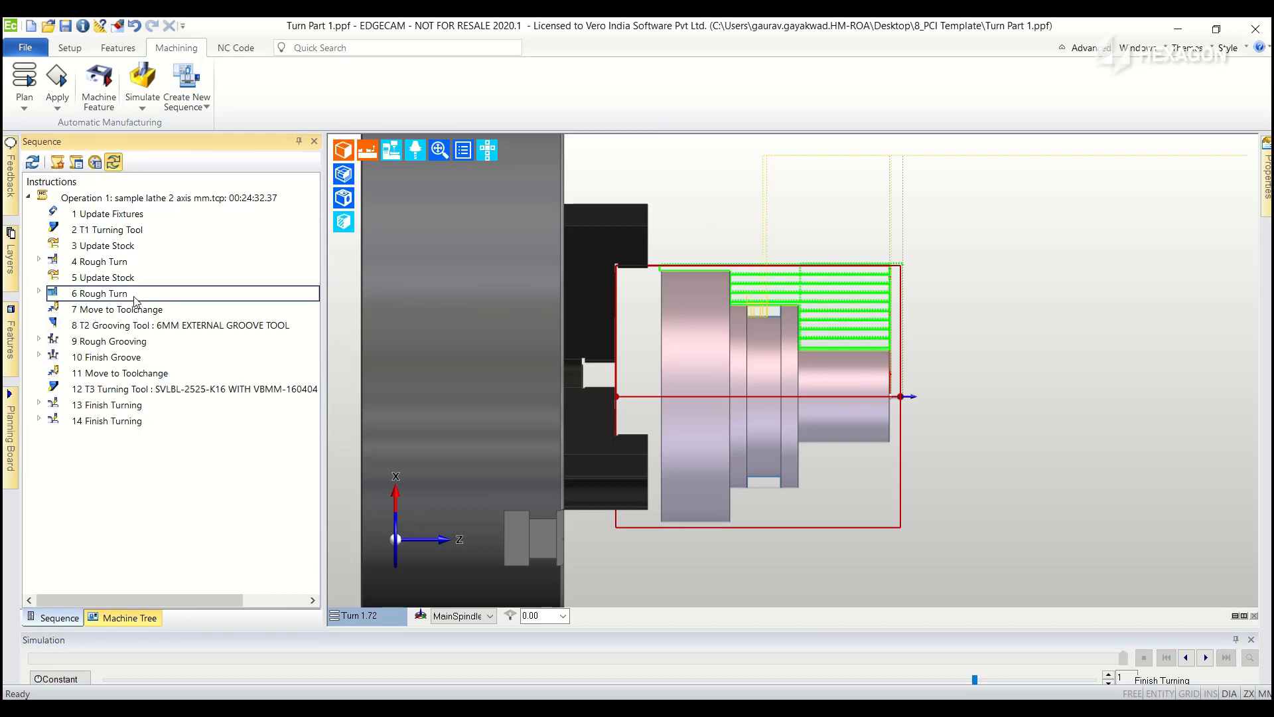
key(ctrl+a)
right_click(133, 296)
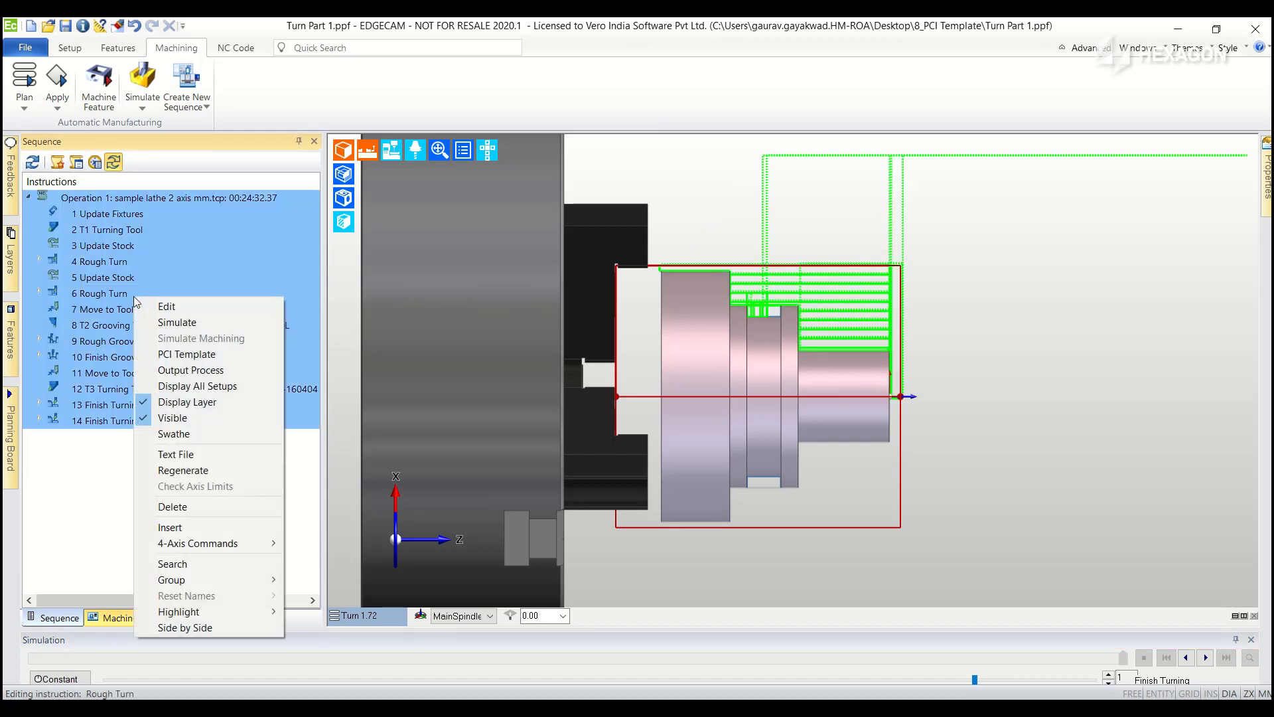
click(166, 353)
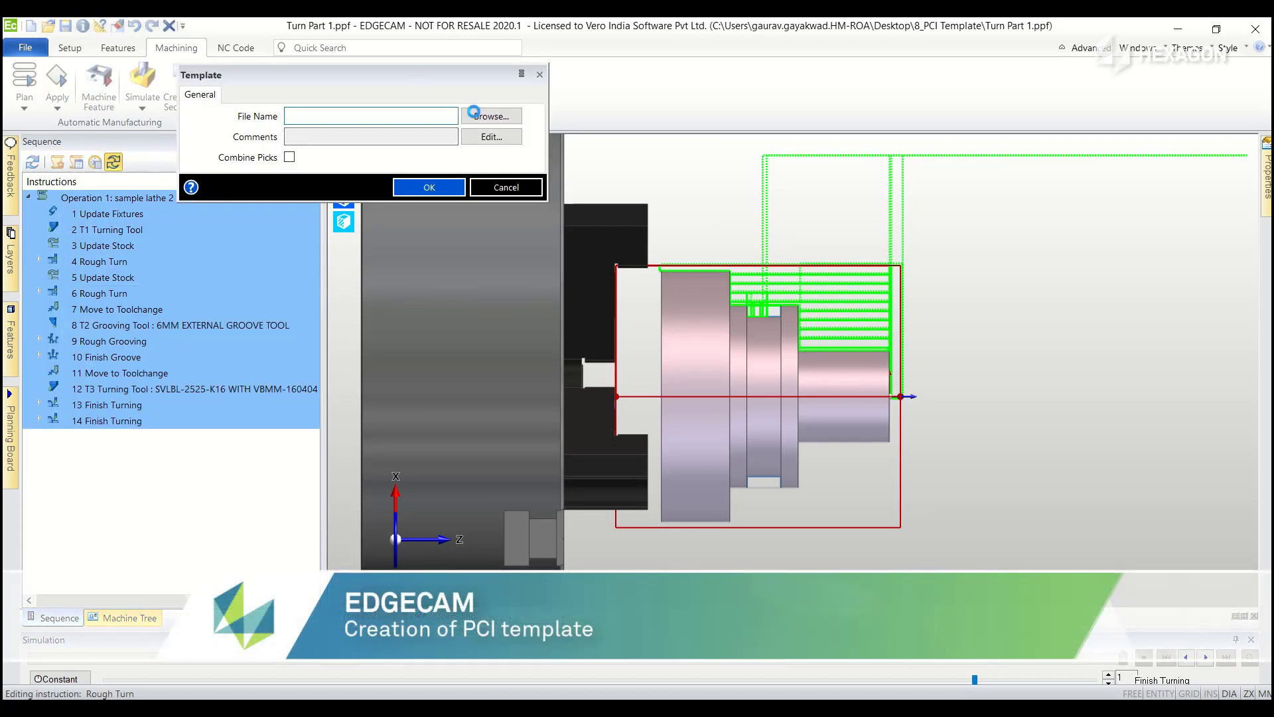
click(475, 115)
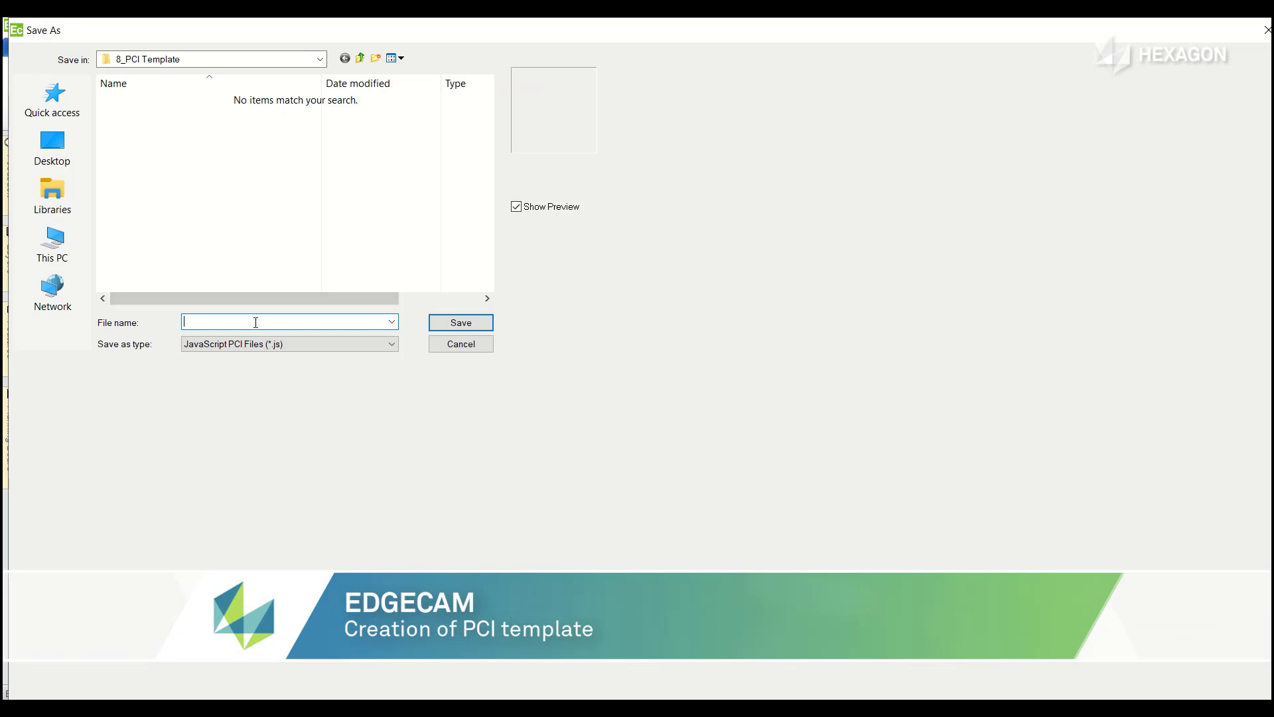
text(Turn Template)
key(Return)
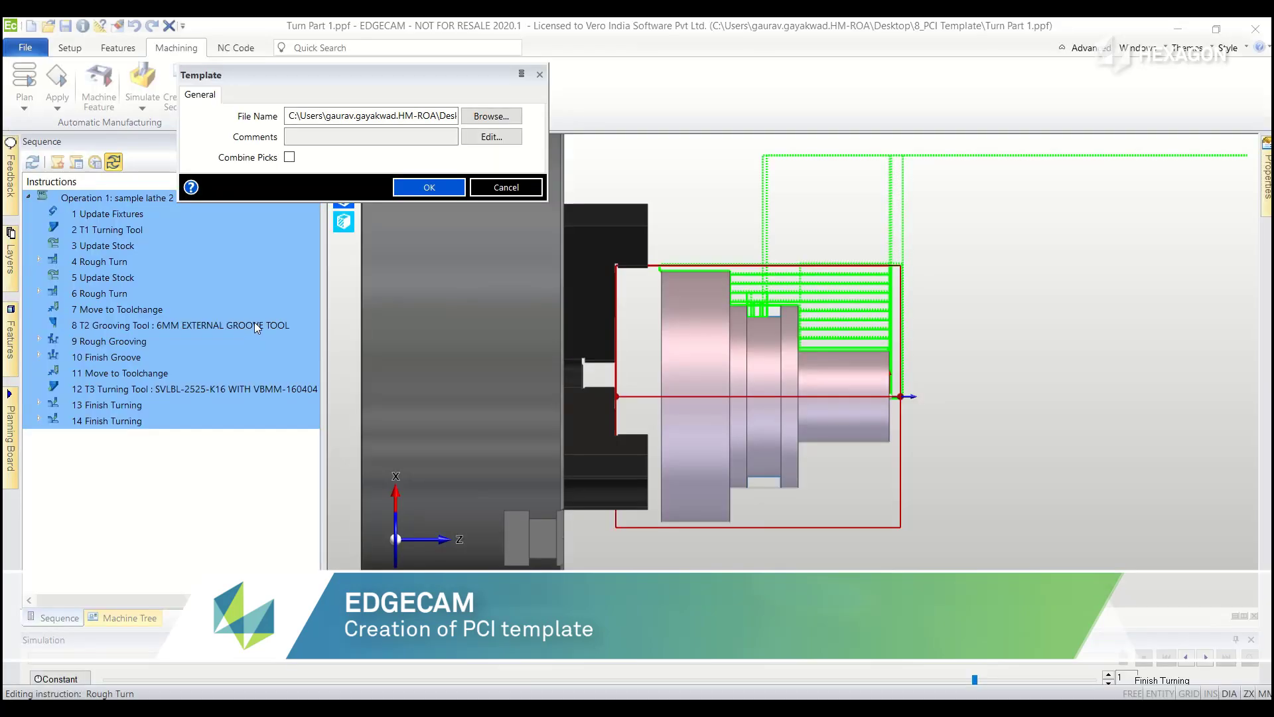
click(431, 188)
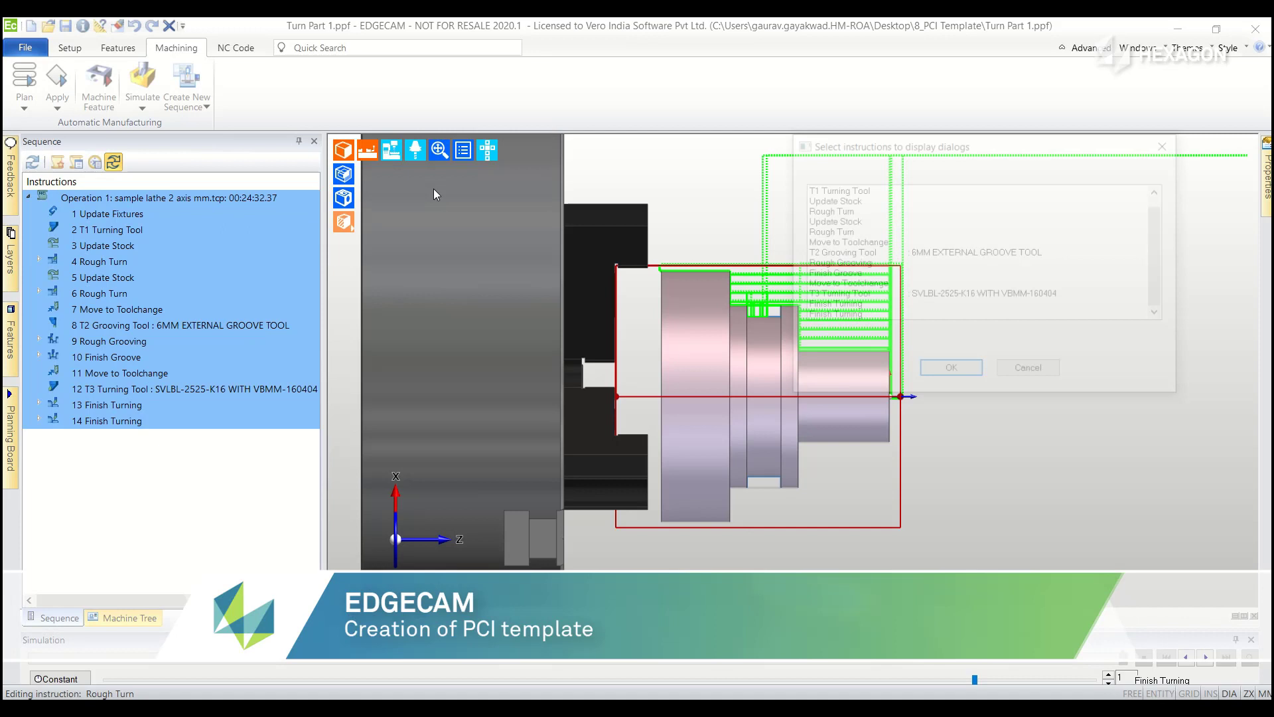
- Choose all instructions from T1 Turning Tool through the last Finish Turning to display their dialogs in the template
scroll(846, 211, up, 1)
click(850, 201)
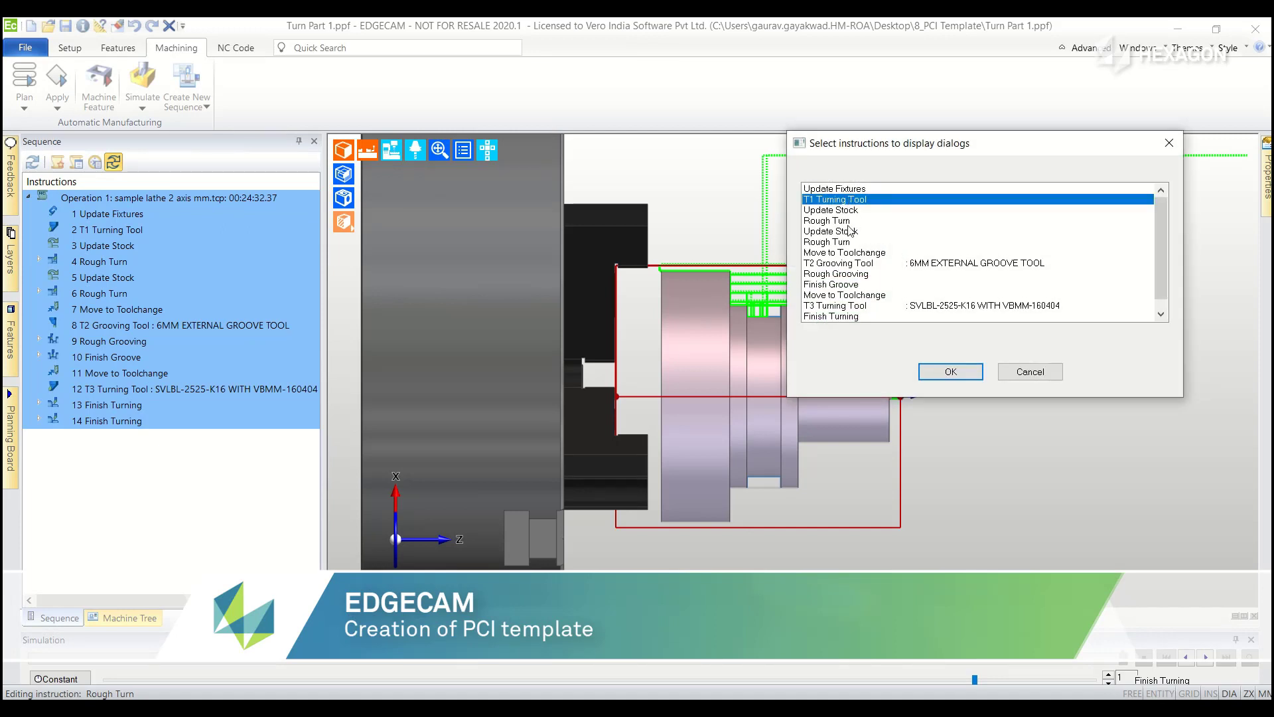
scroll(849, 231, down, 1)
shift+click(840, 316)
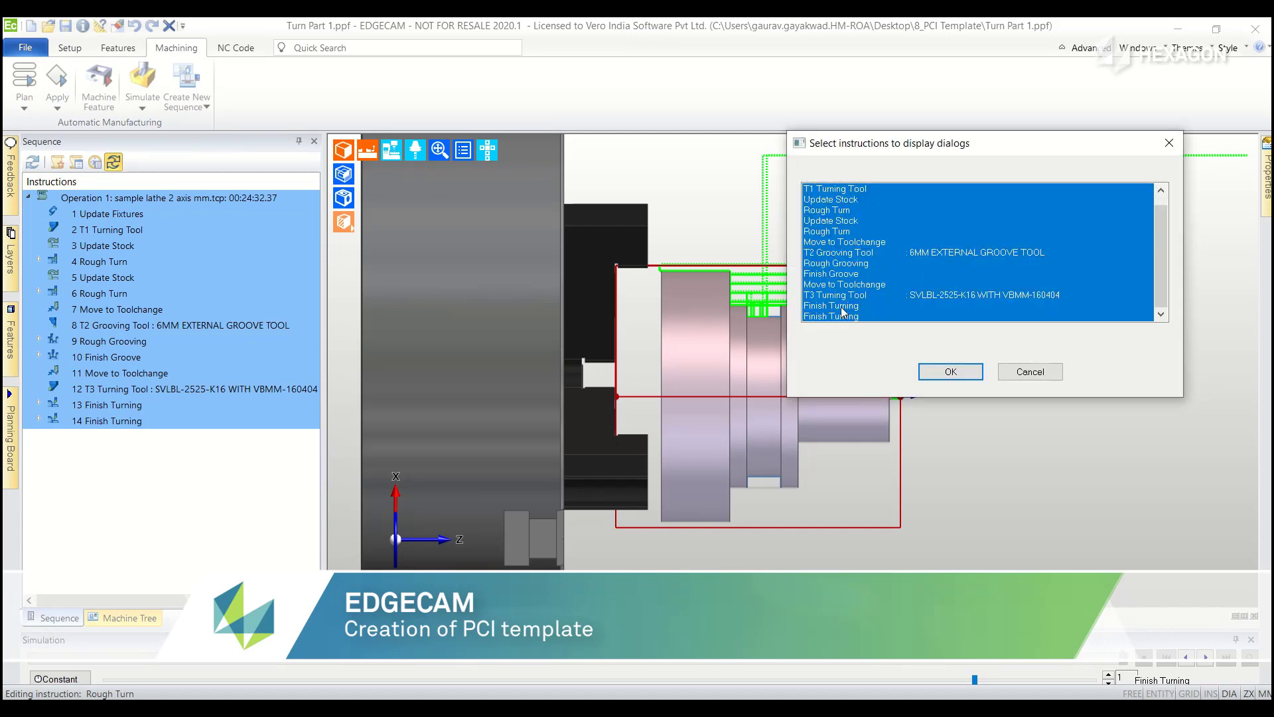
scroll(856, 278, up, 1)
scroll(856, 279, down, 1)
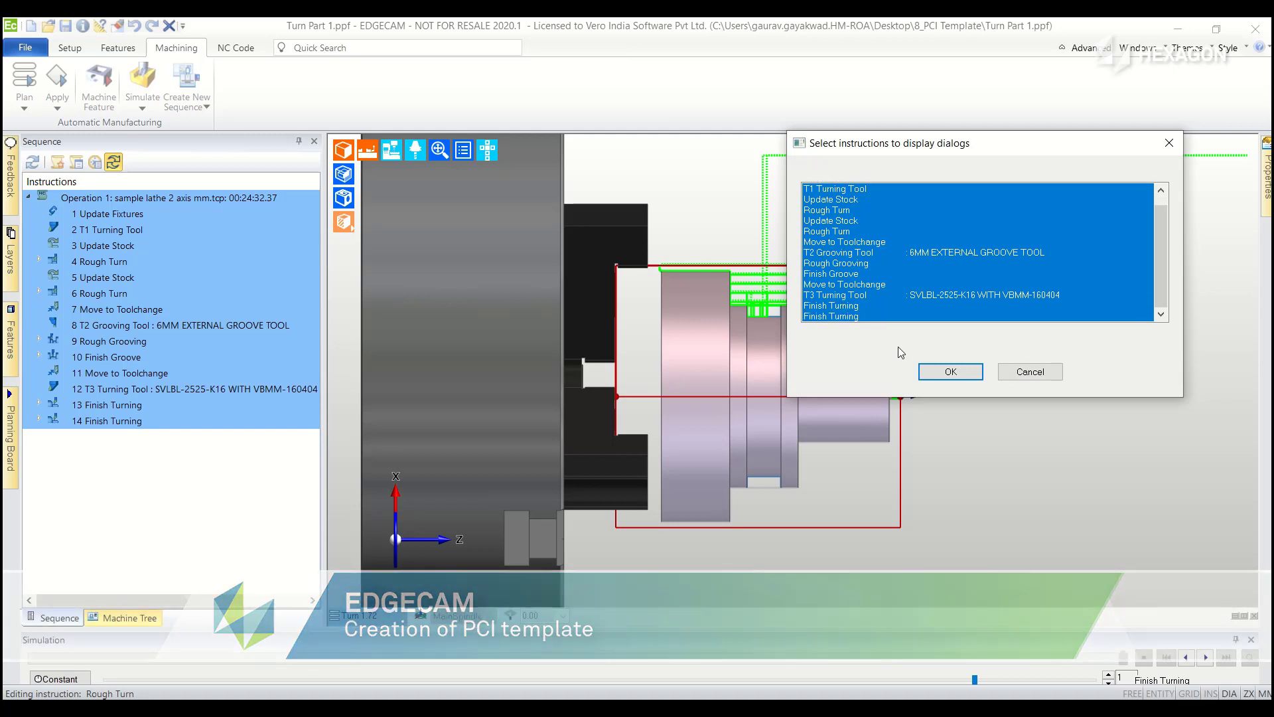
click(950, 372)
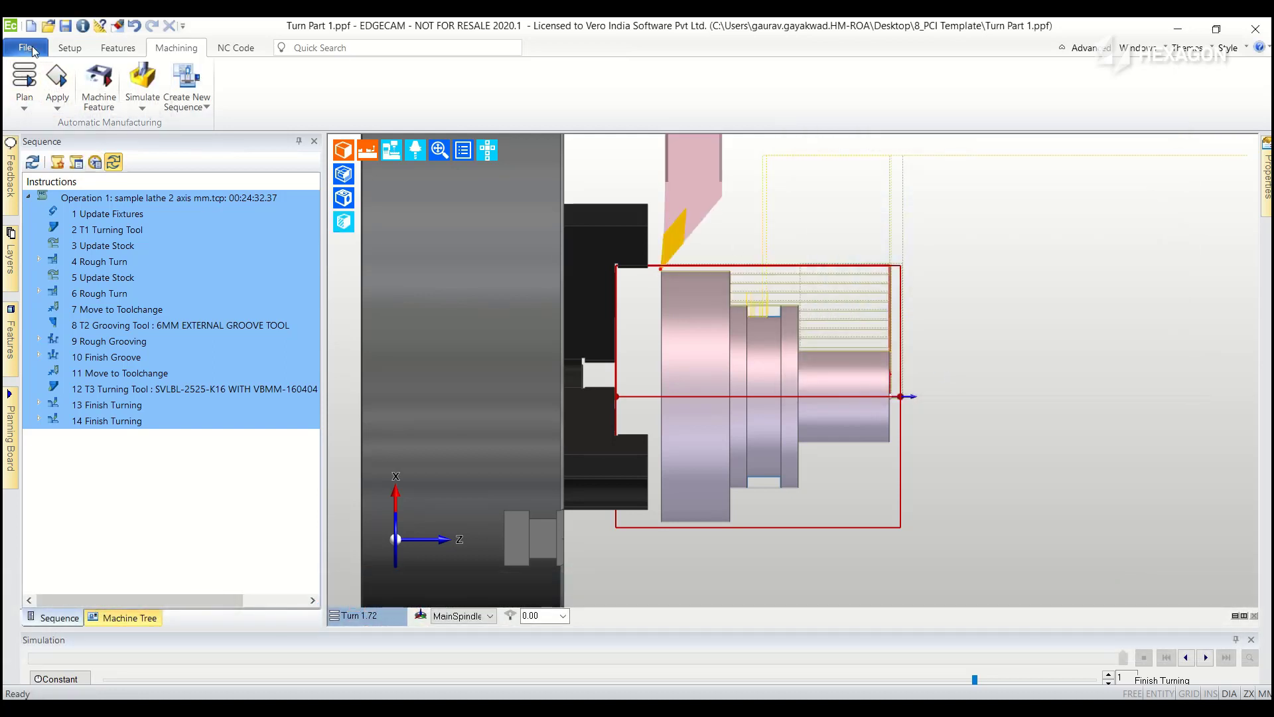
- Open the part file Turn Part 2.ppf from the 8_PCI Template folder
click(70, 47)
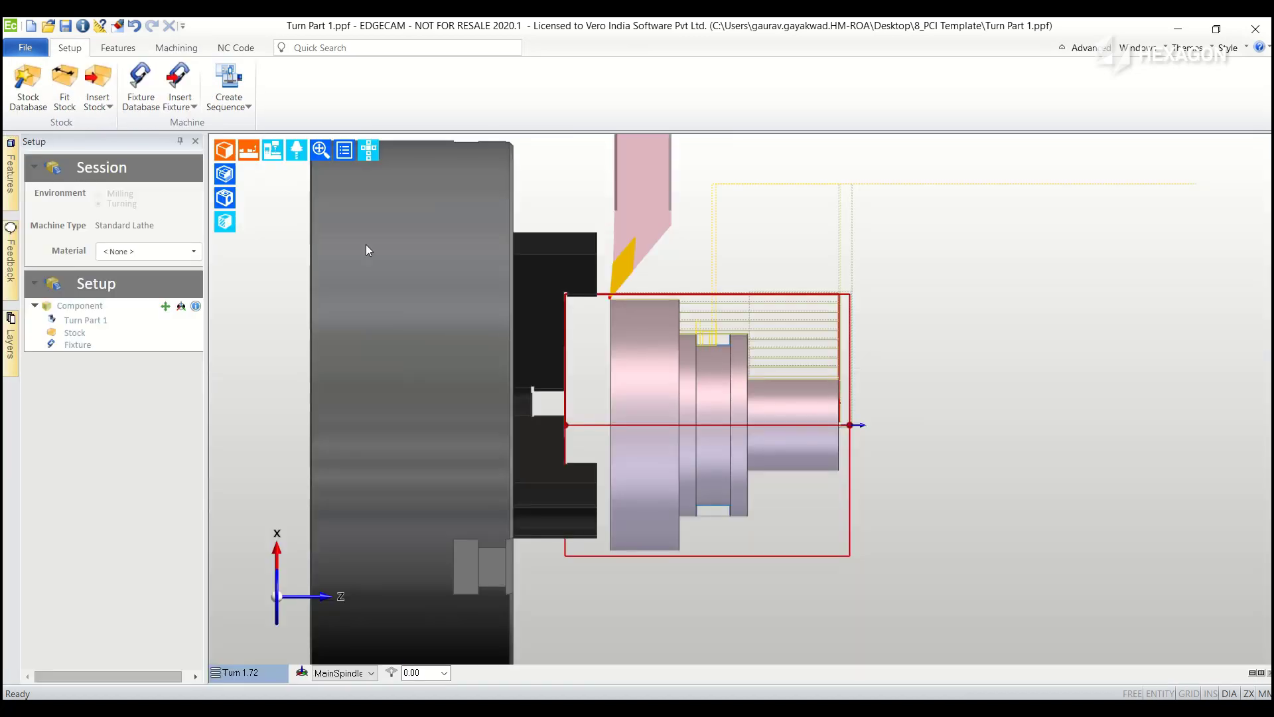
click(26, 48)
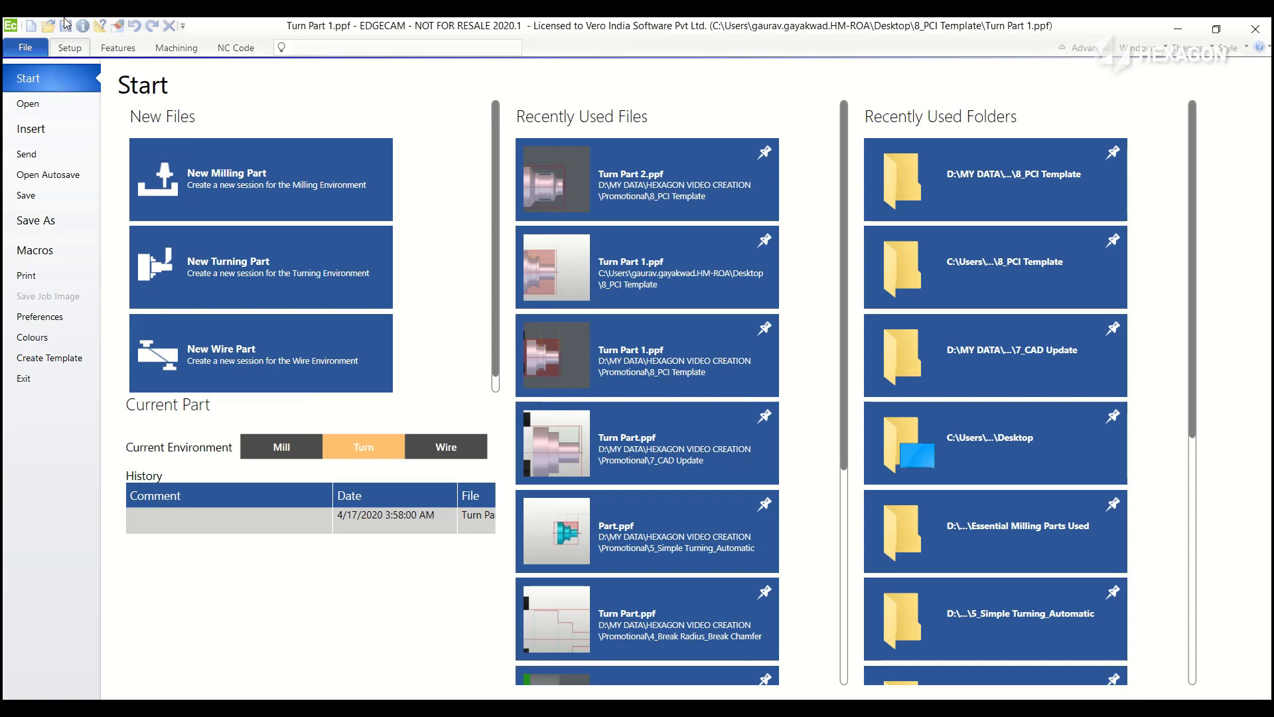
click(71, 49)
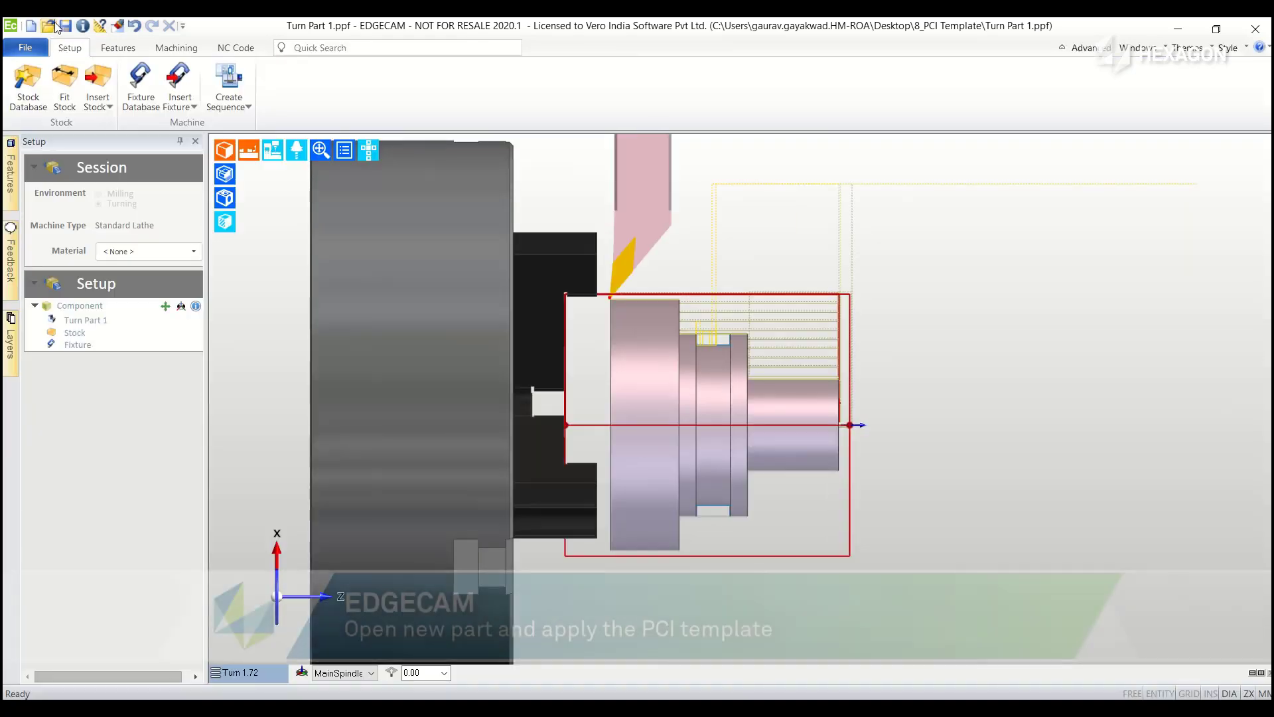
click(56, 25)
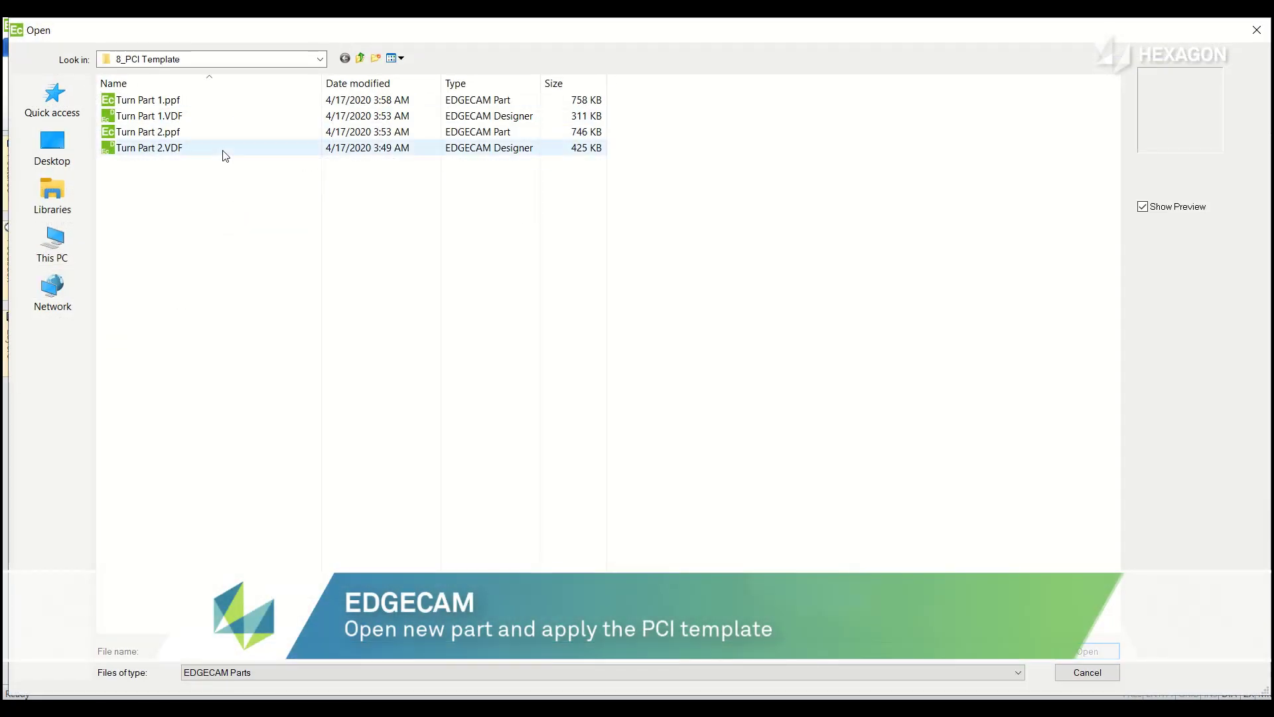
click(233, 137)
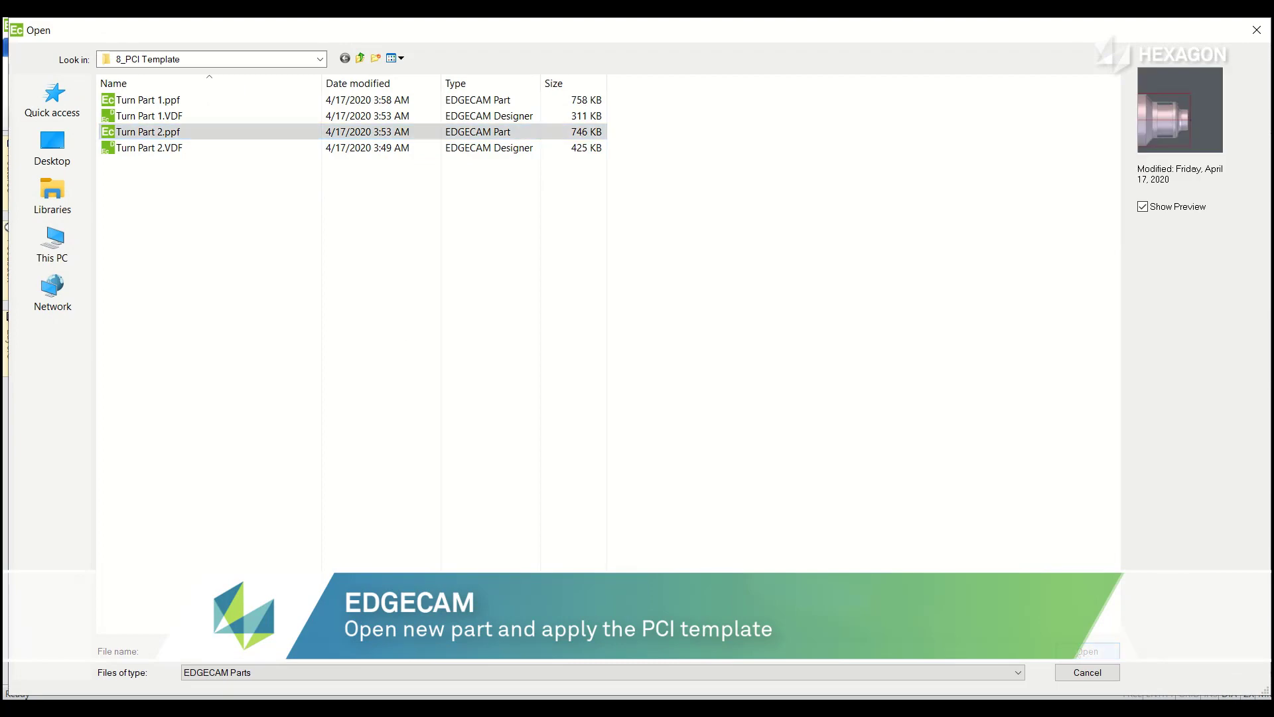
key(Return)
click(657, 415)
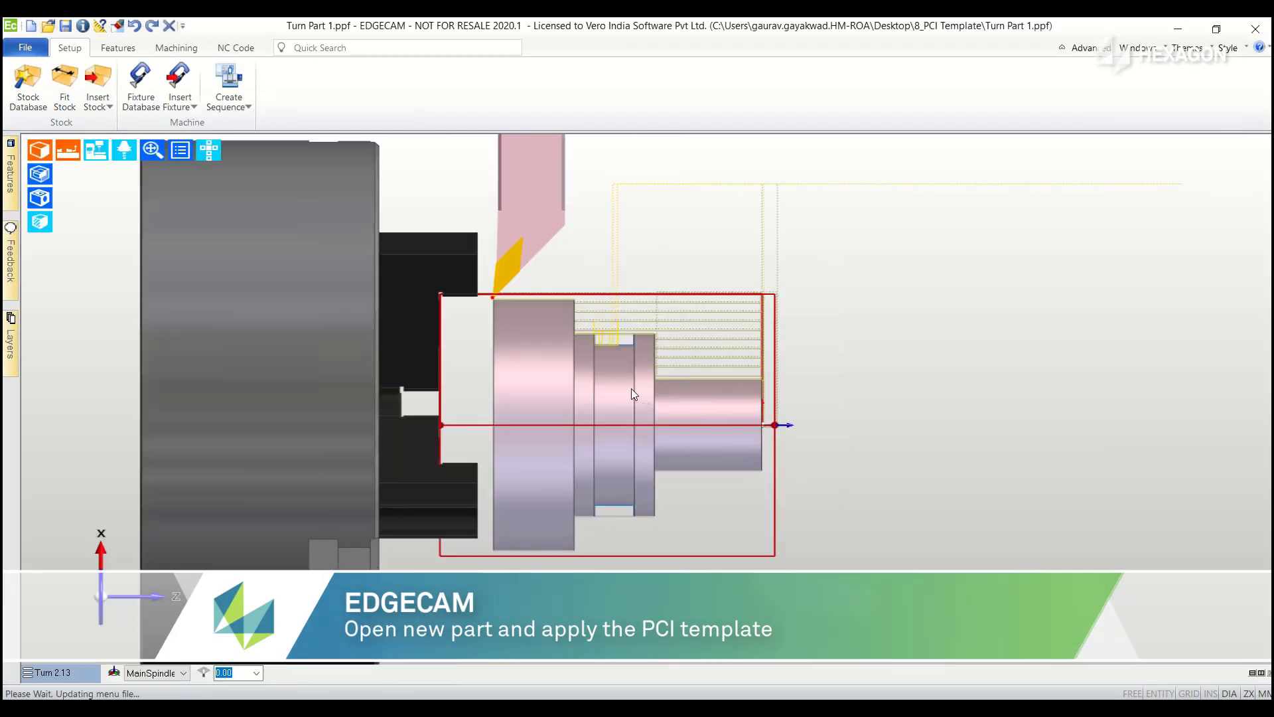
scroll(838, 297, down, 3)
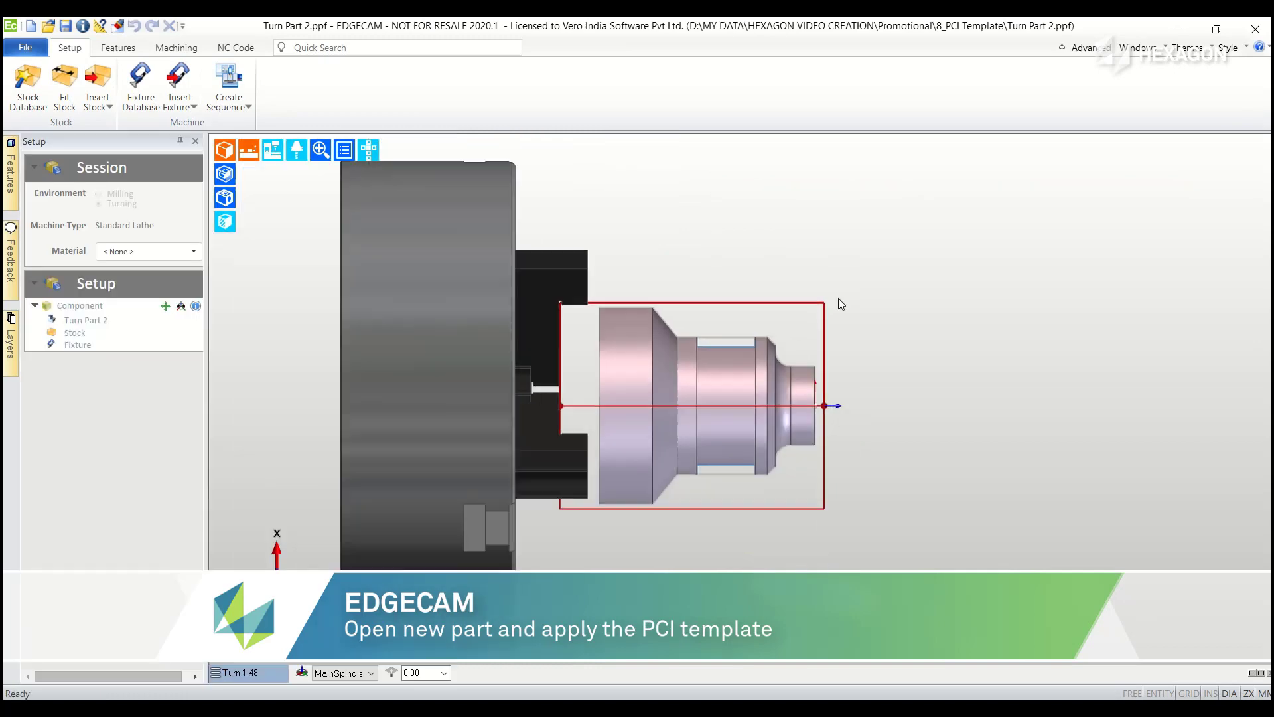
scroll(811, 333, up, 1)
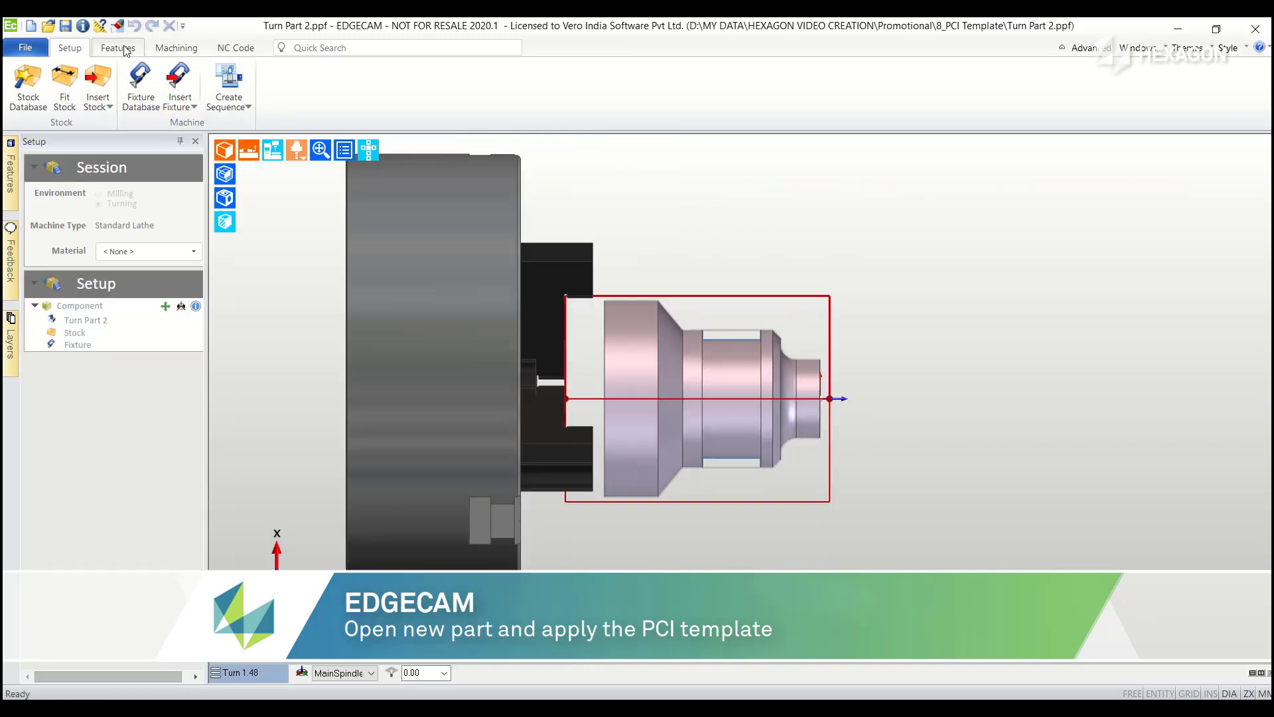
- Load Turn Template.js as the PCI macro and run it on the new part
click(176, 48)
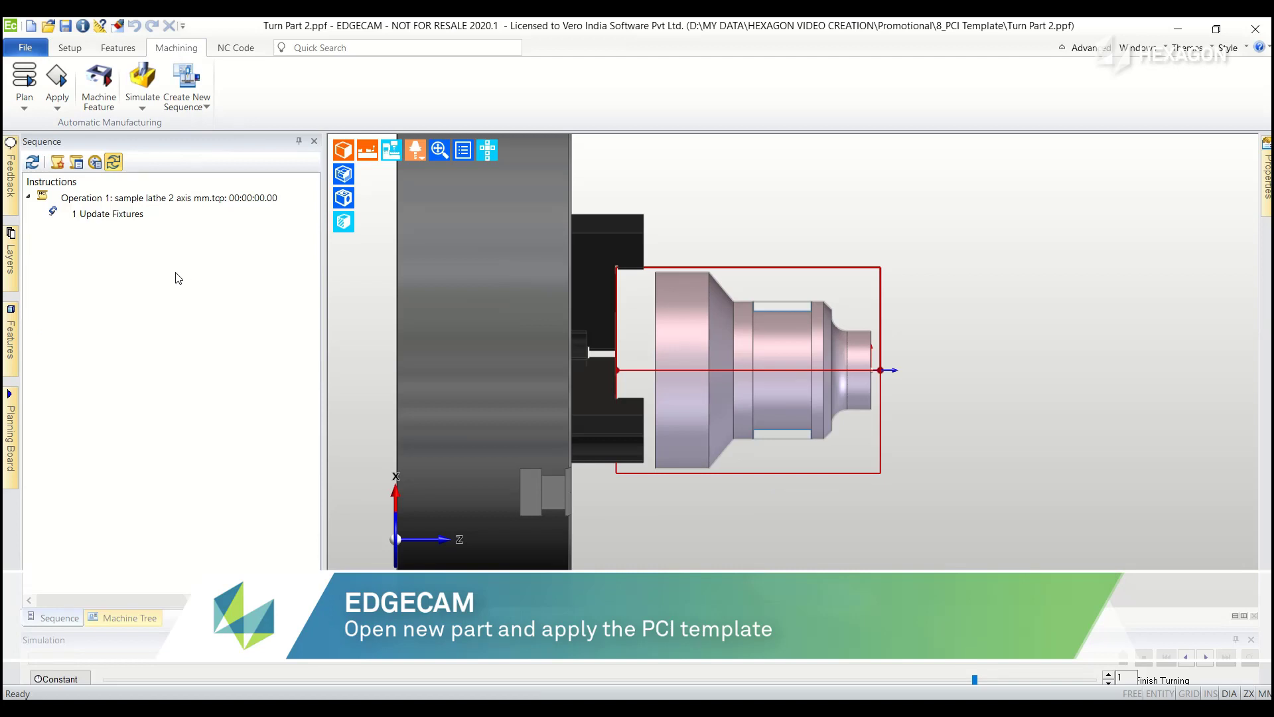
click(21, 48)
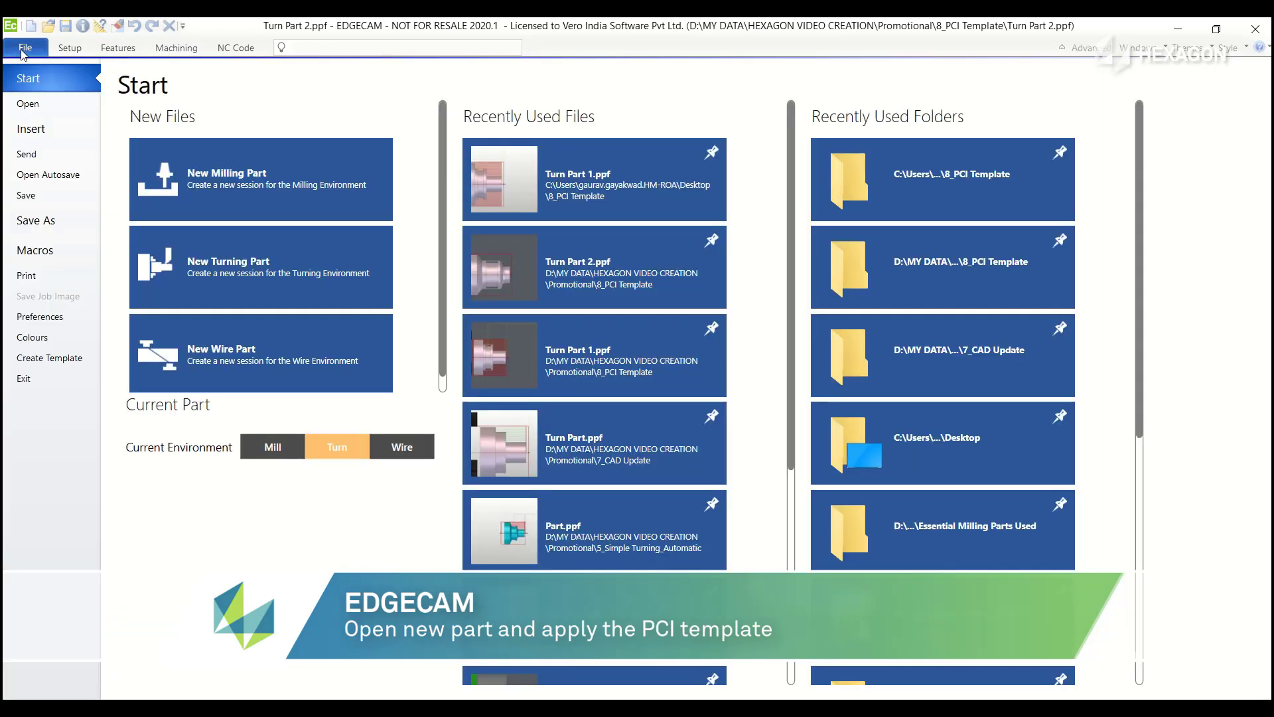
click(34, 250)
click(499, 159)
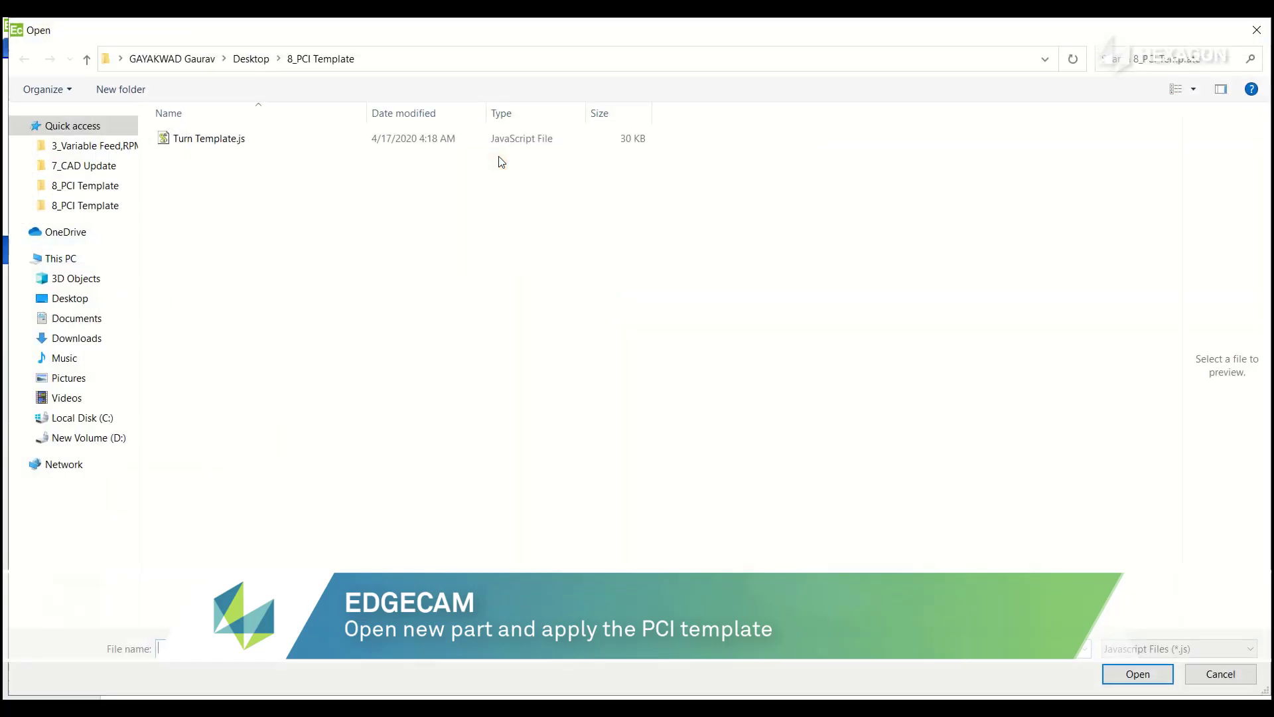
click(224, 139)
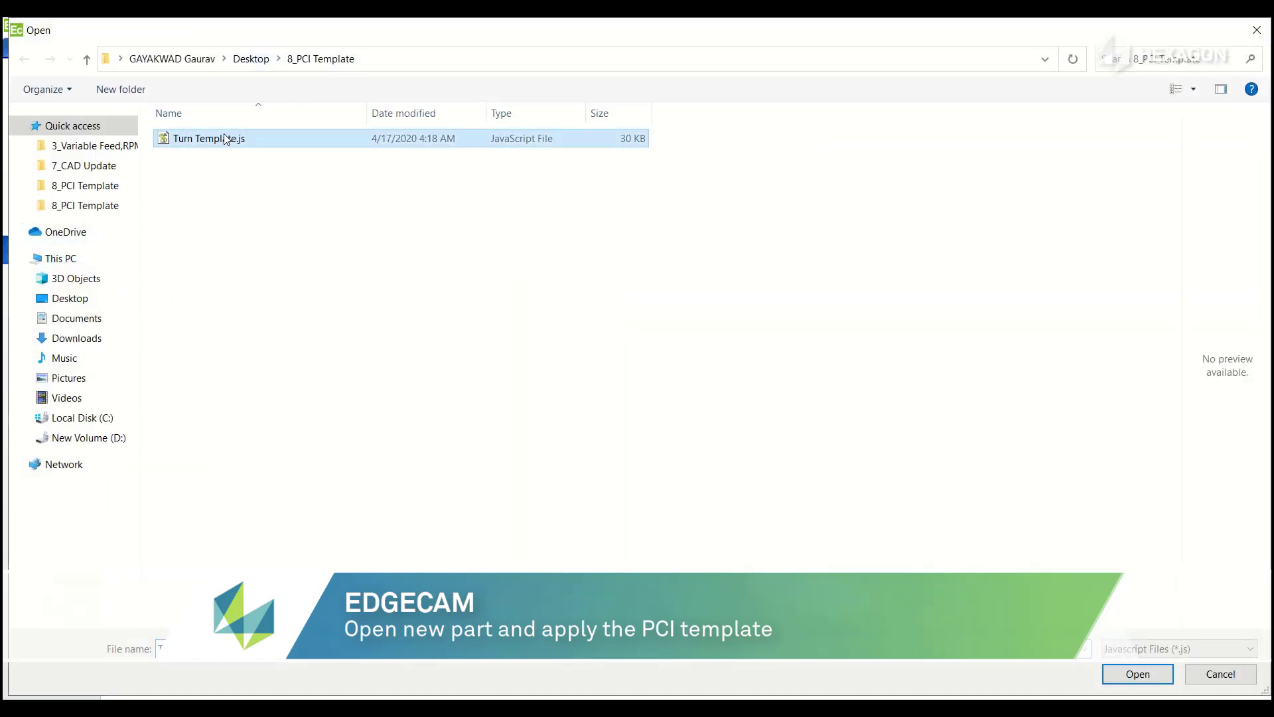
click(1139, 674)
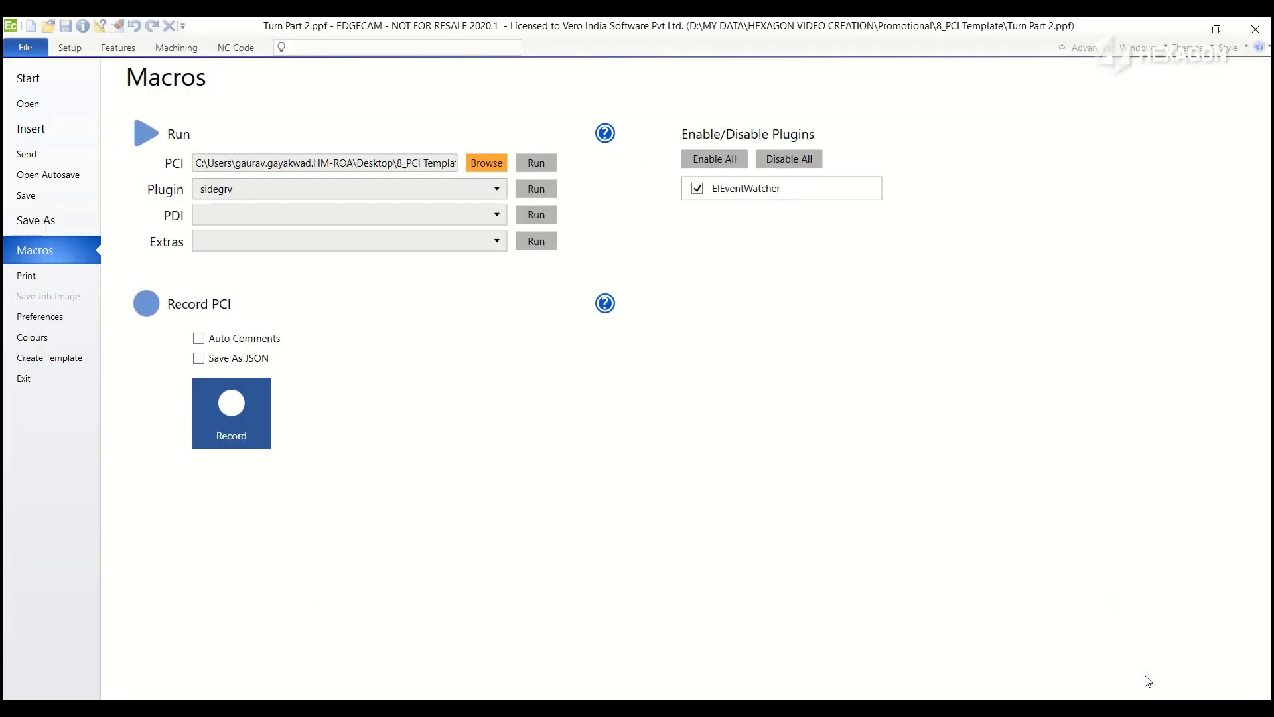
click(537, 163)
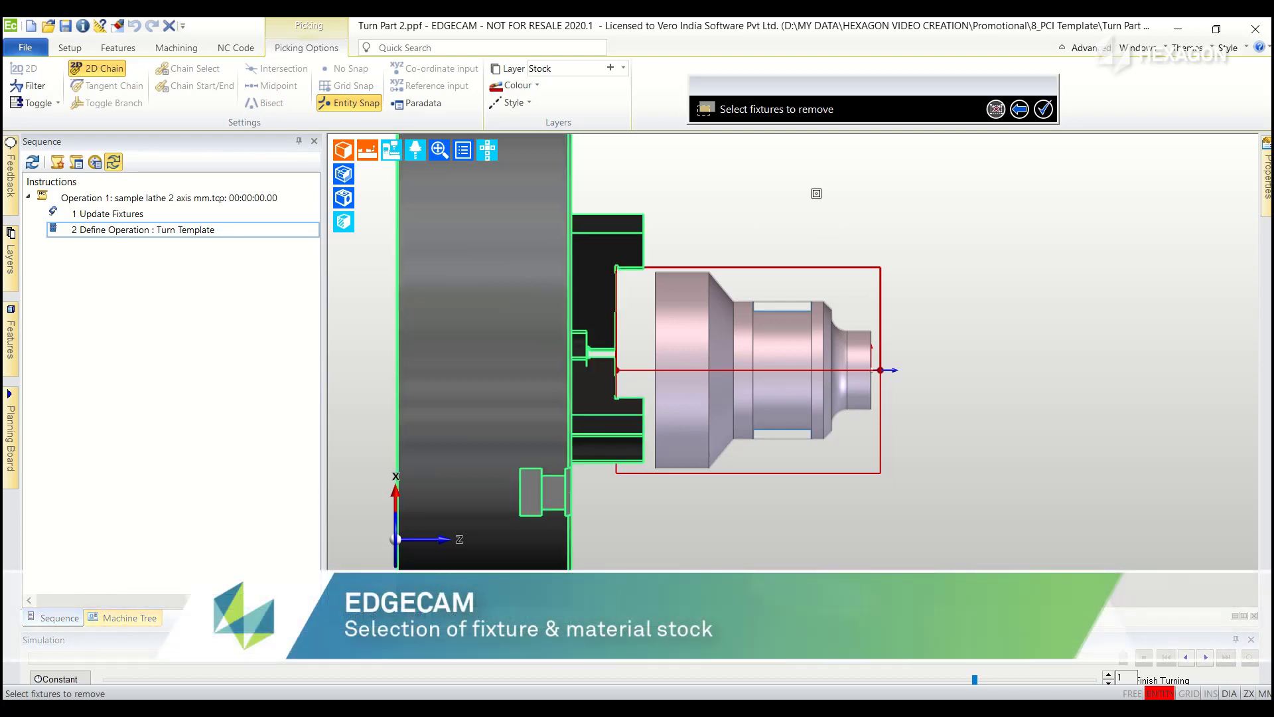
- Accept the template's fixture and T1 turning tool prompts, and enable 3D stock generation for the first stock update
right_click(816, 193)
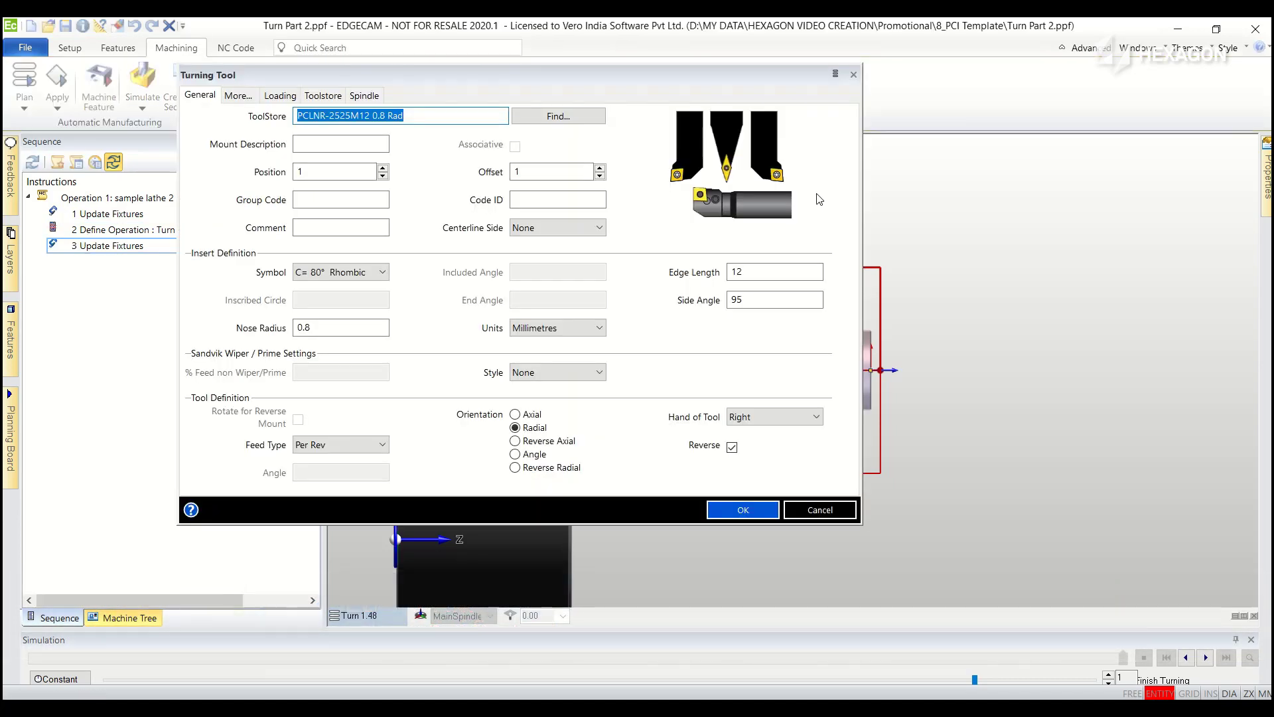
click(746, 509)
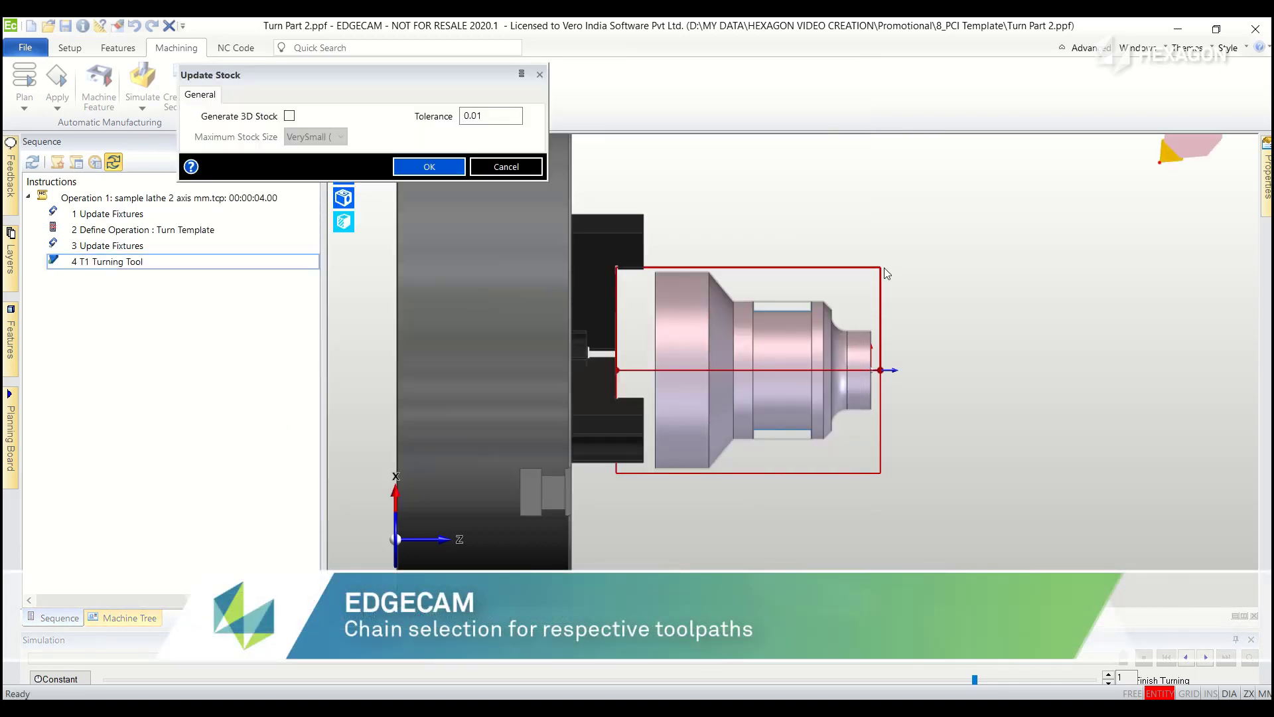
scroll(864, 289, up, 3)
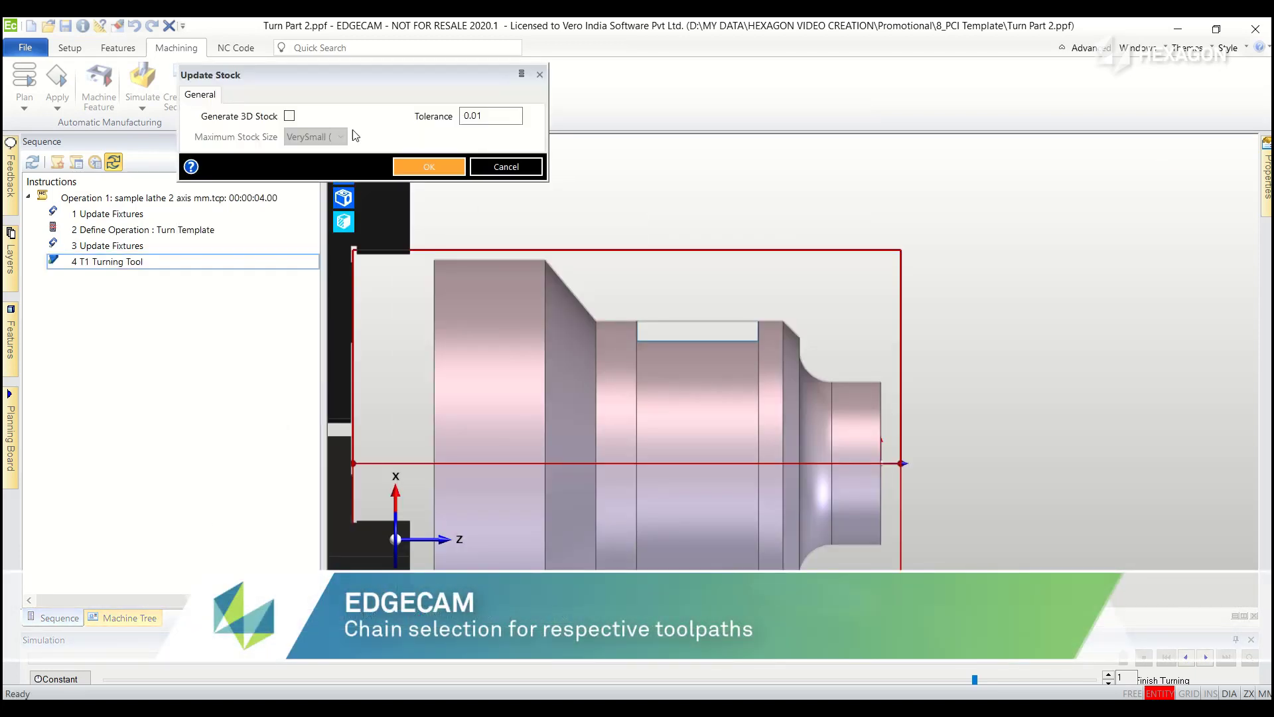
click(289, 116)
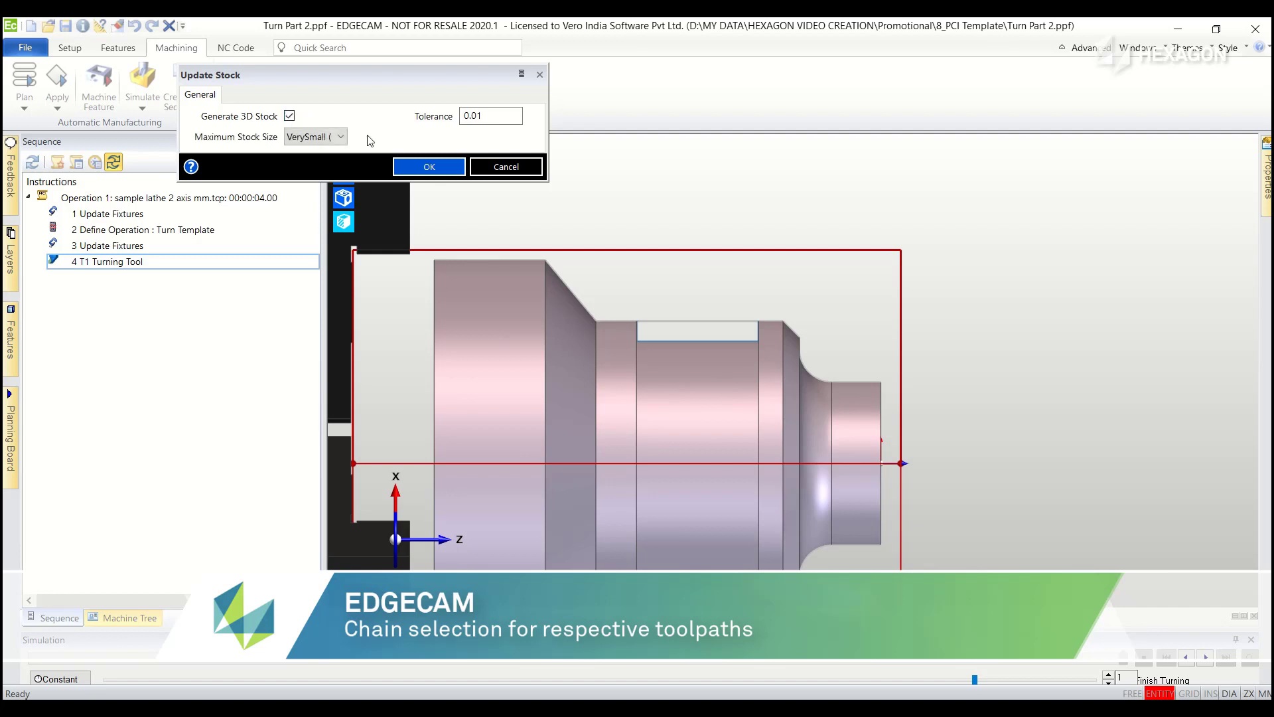
click(430, 167)
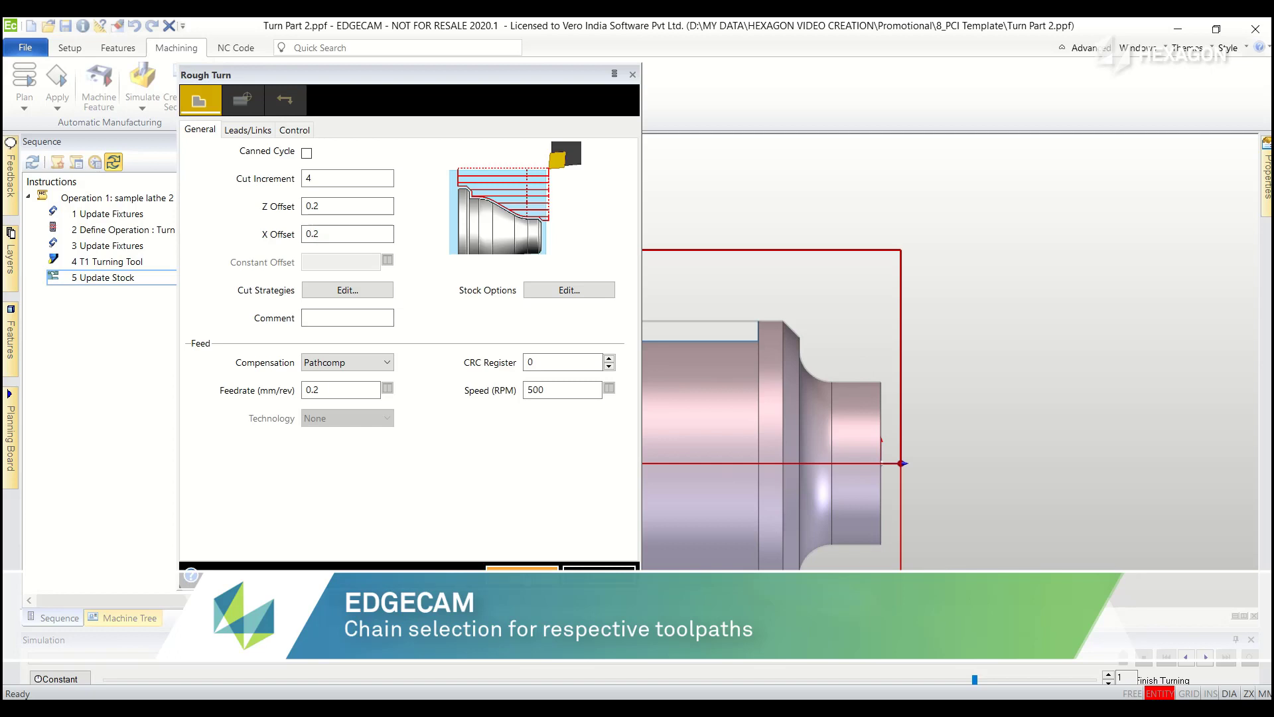
- Rough turn the part's front face with the template settings and accept the following stock update with 3D stock
click(521, 575)
click(877, 410)
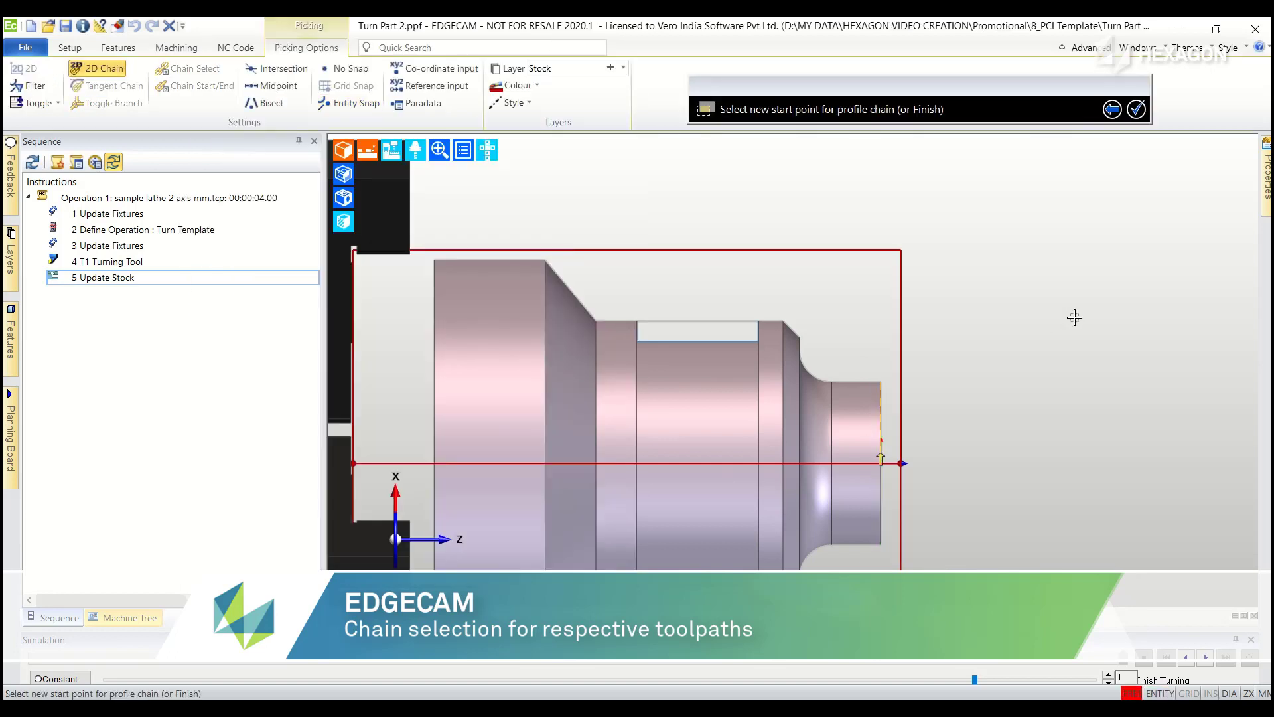
click(879, 463)
middle_click(970, 408)
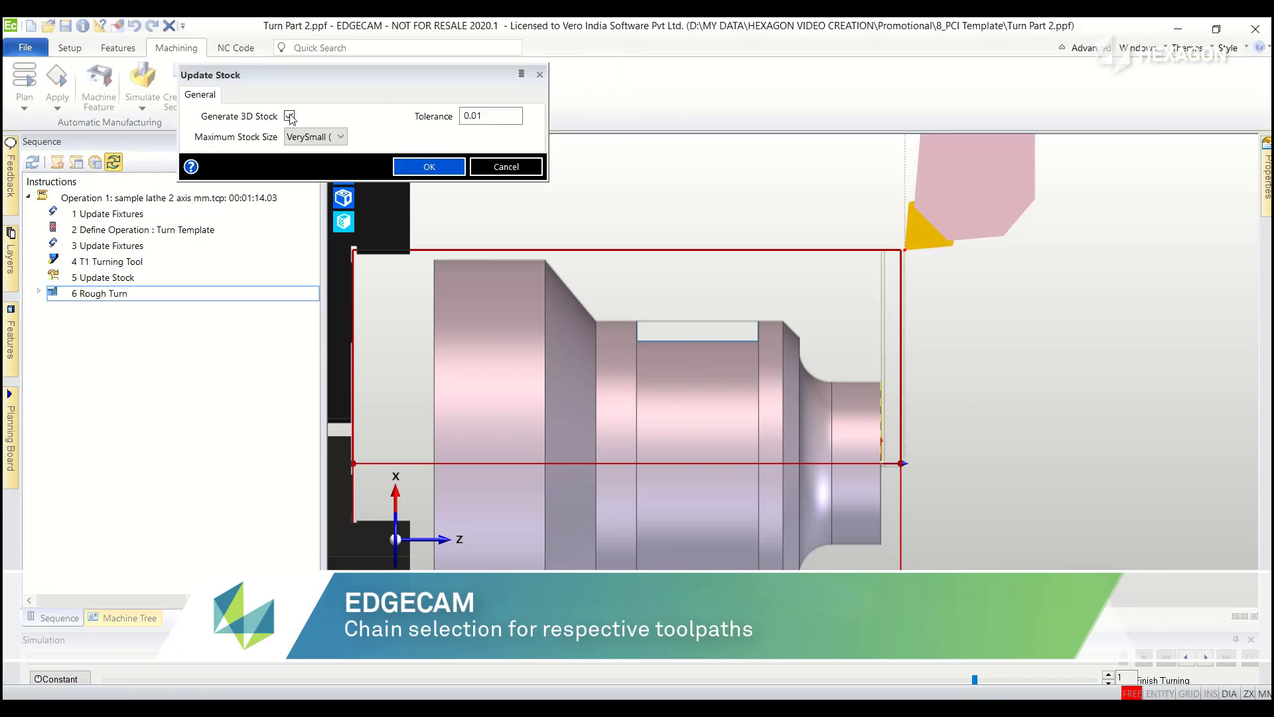
click(429, 166)
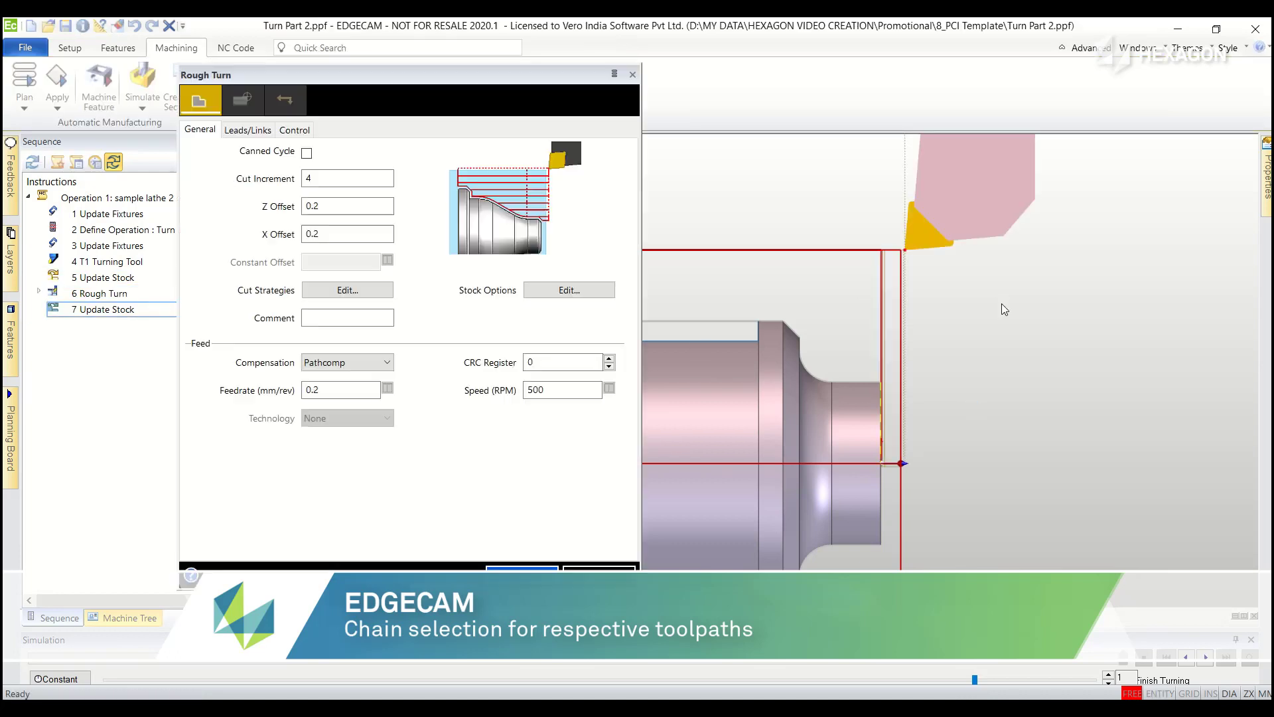
- Rough turn the part's stepped outer profile from the front face towards the chuck with a cut increment of 2
click(328, 179)
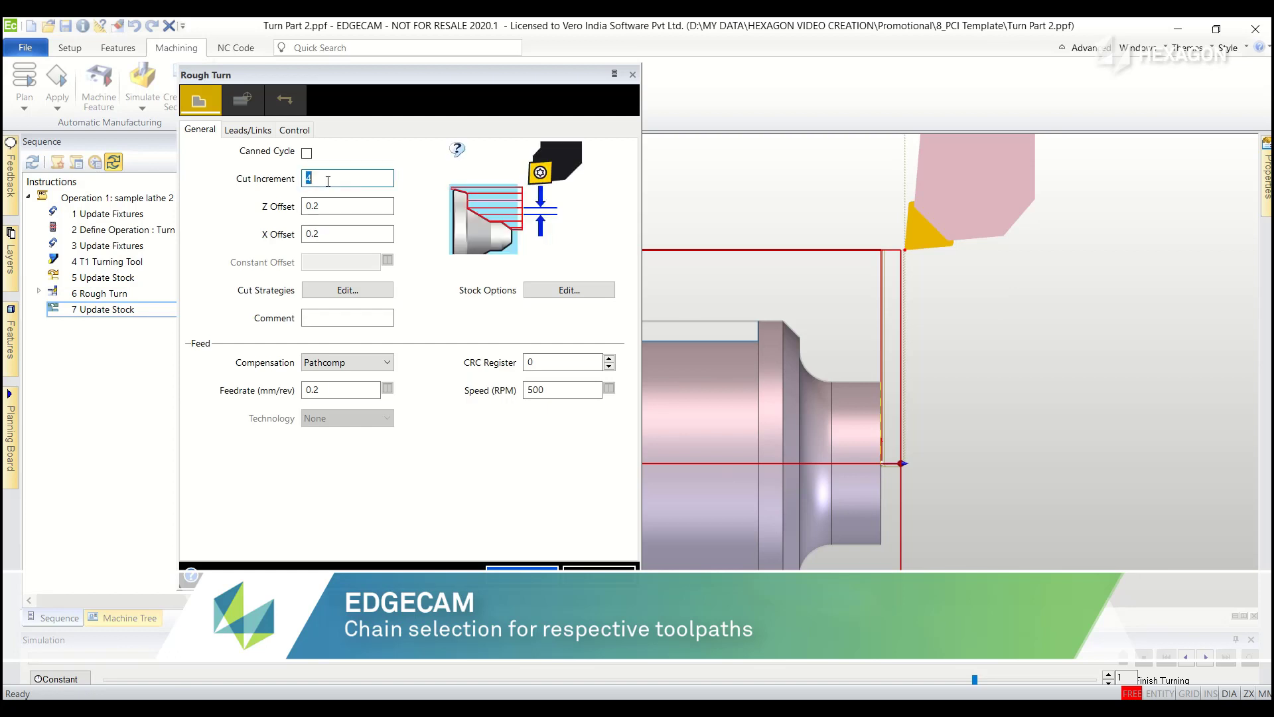
text(2)
click(522, 575)
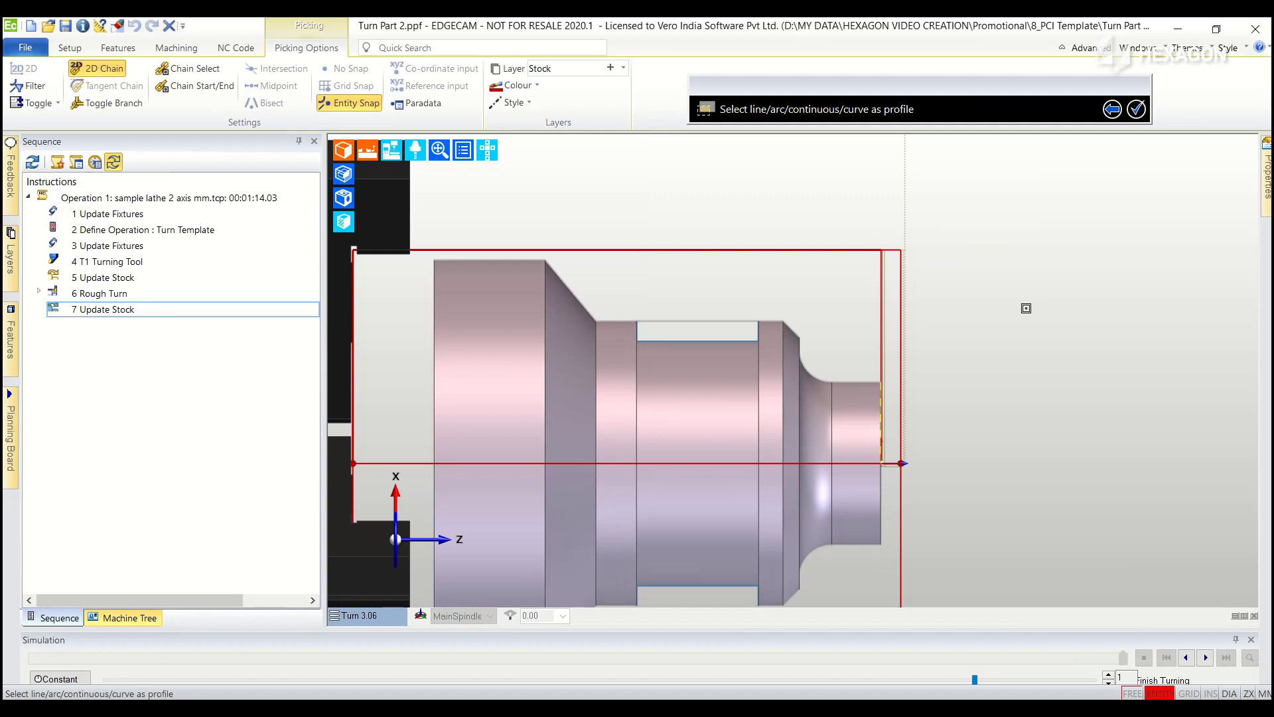
click(726, 311)
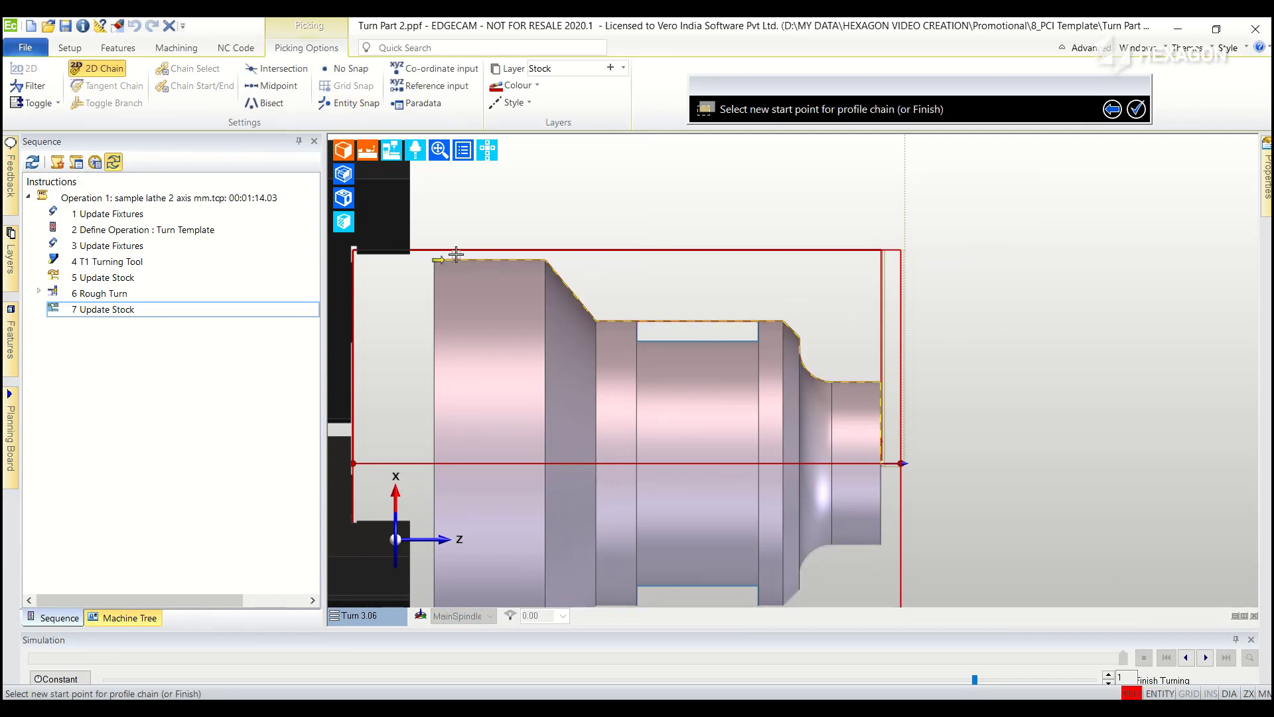
right_click(1071, 339)
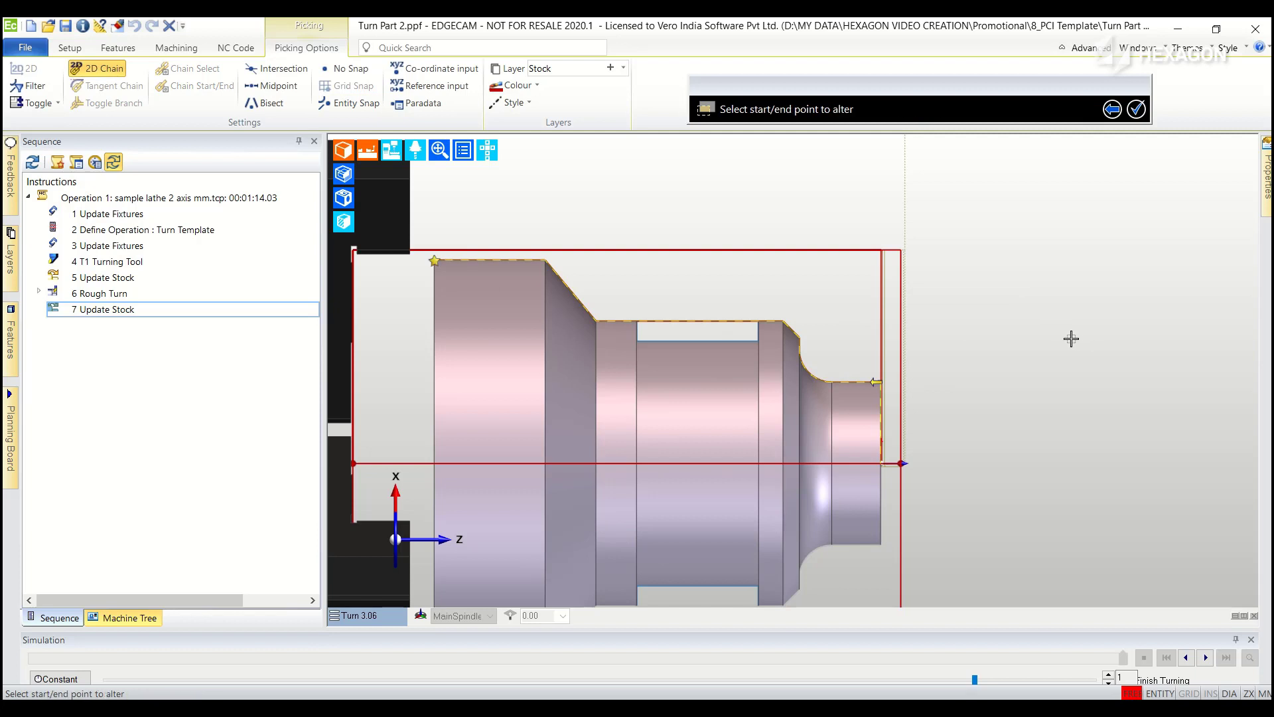
right_click(1071, 339)
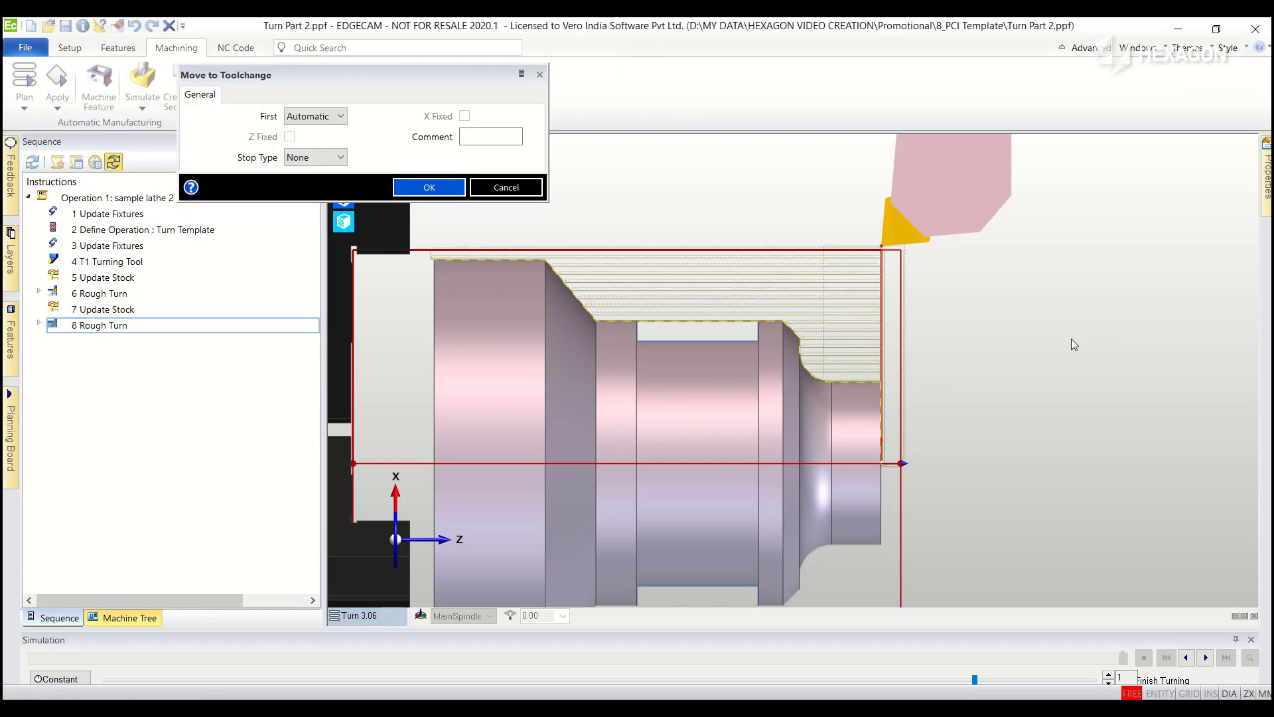
- Accept the toolchange move and the T2 6mm External Groove Tool, and rough groove the recess in the outer diameter
click(421, 188)
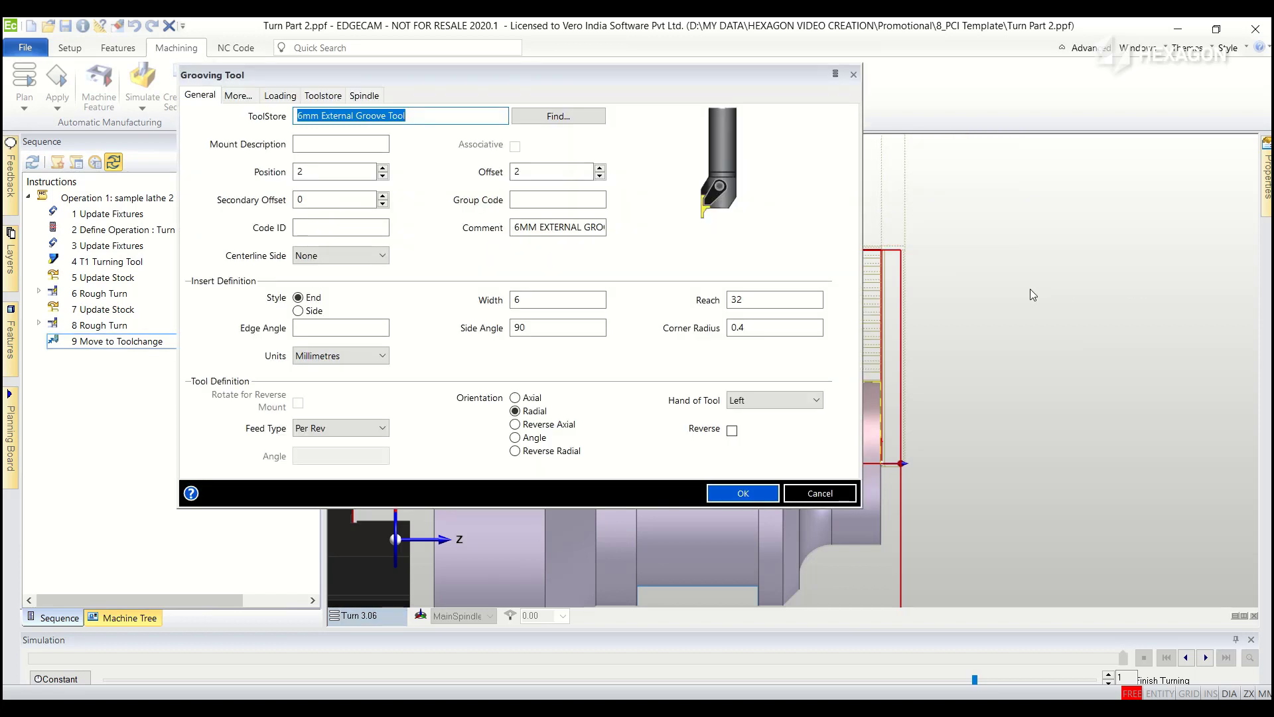
click(742, 493)
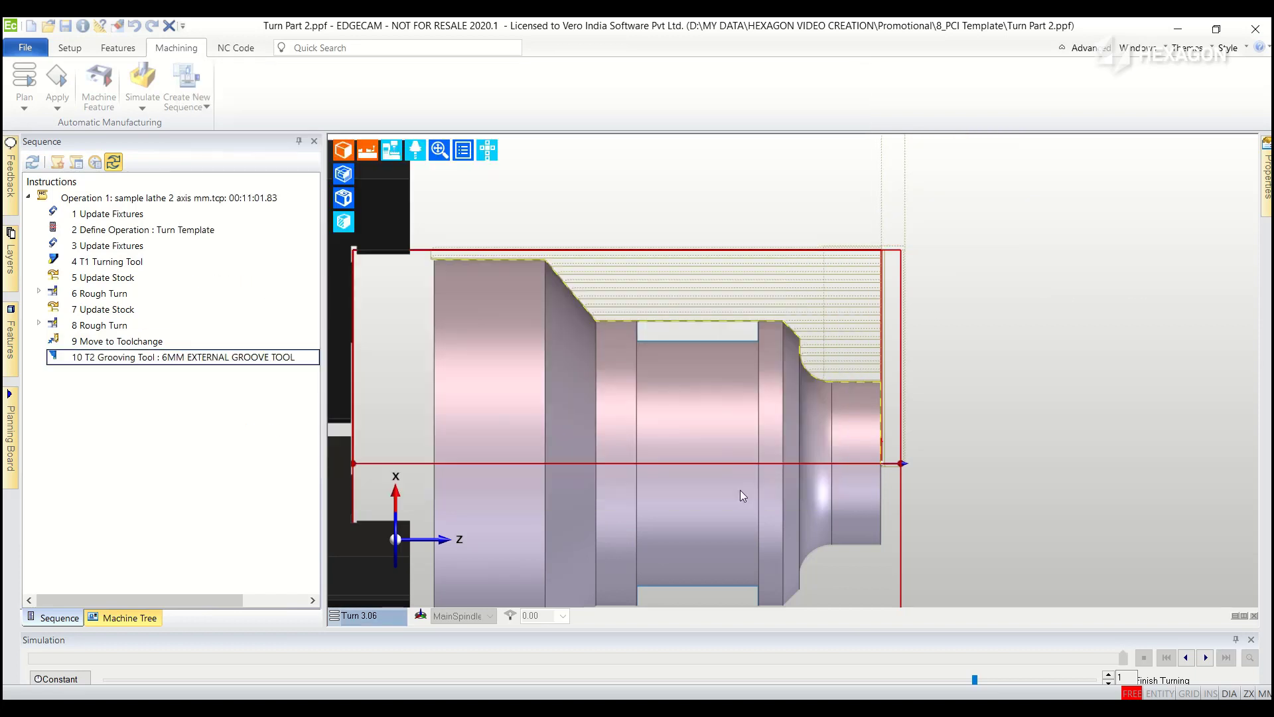
click(546, 478)
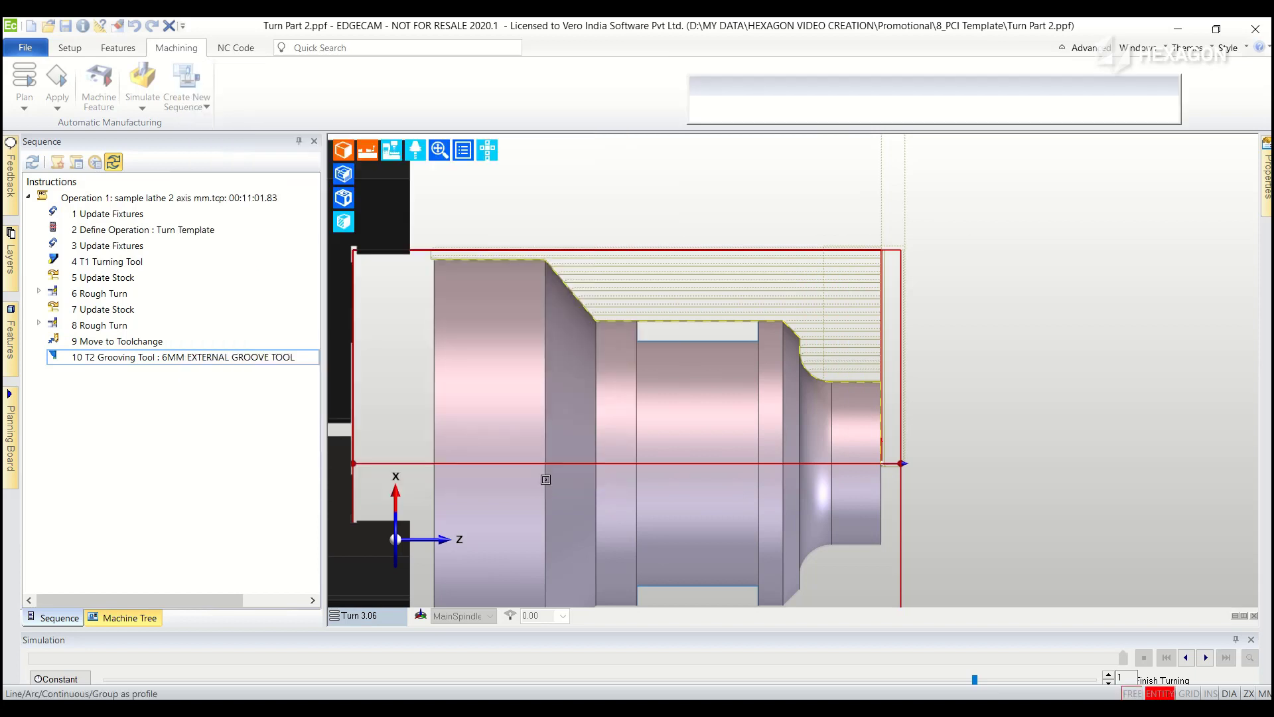
click(681, 343)
right_click(962, 293)
click(699, 311)
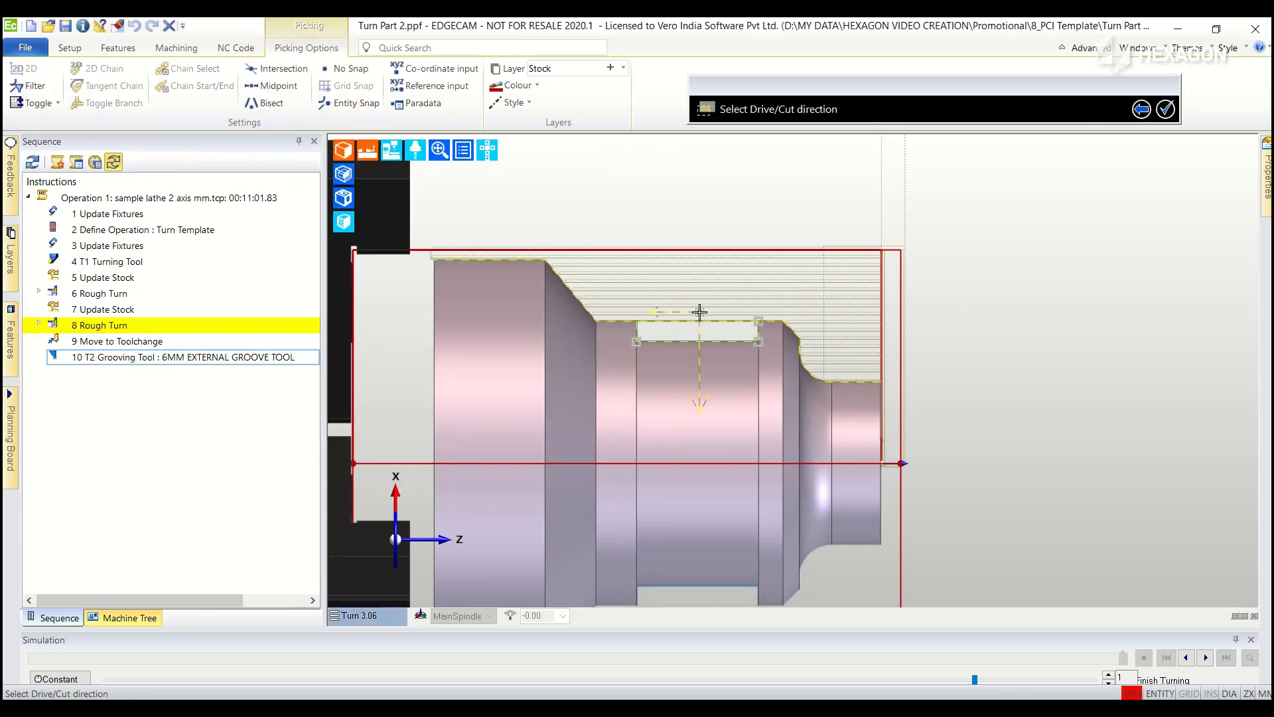
right_click(1004, 308)
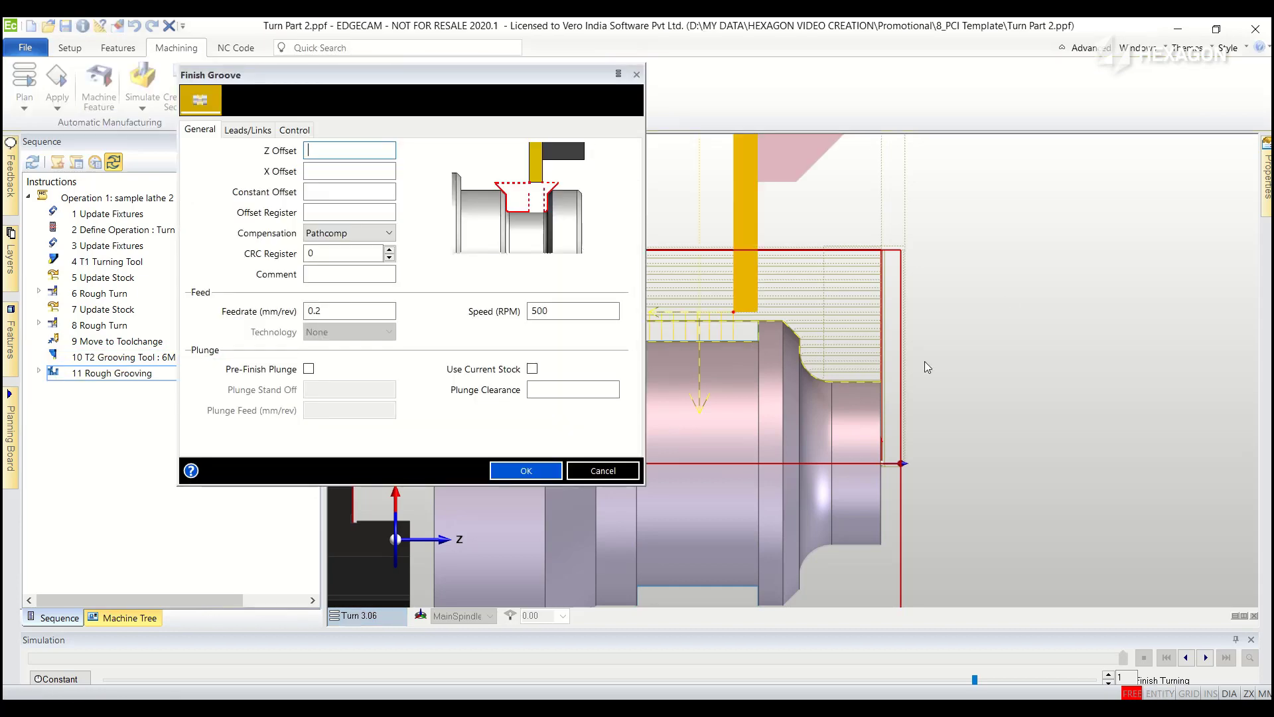
- Finish groove the recess in the outer diameter with the template settings, using the whole groove contour as the profile
click(531, 470)
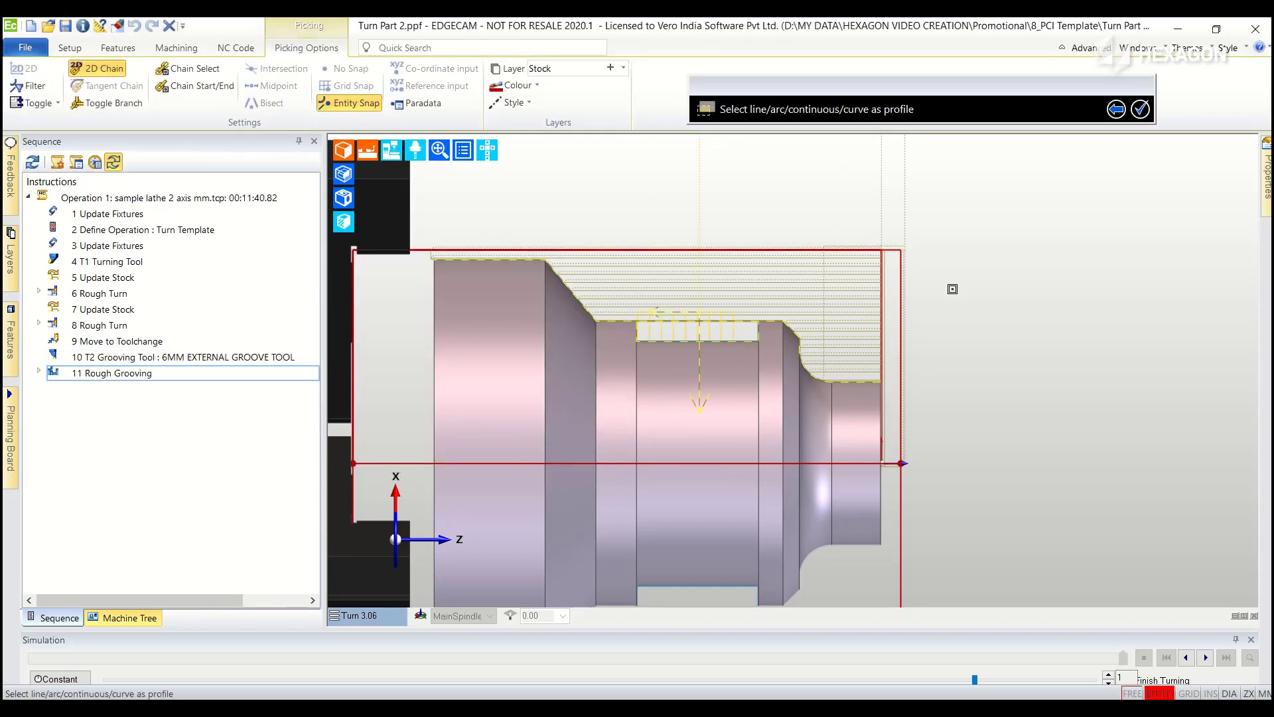
click(806, 334)
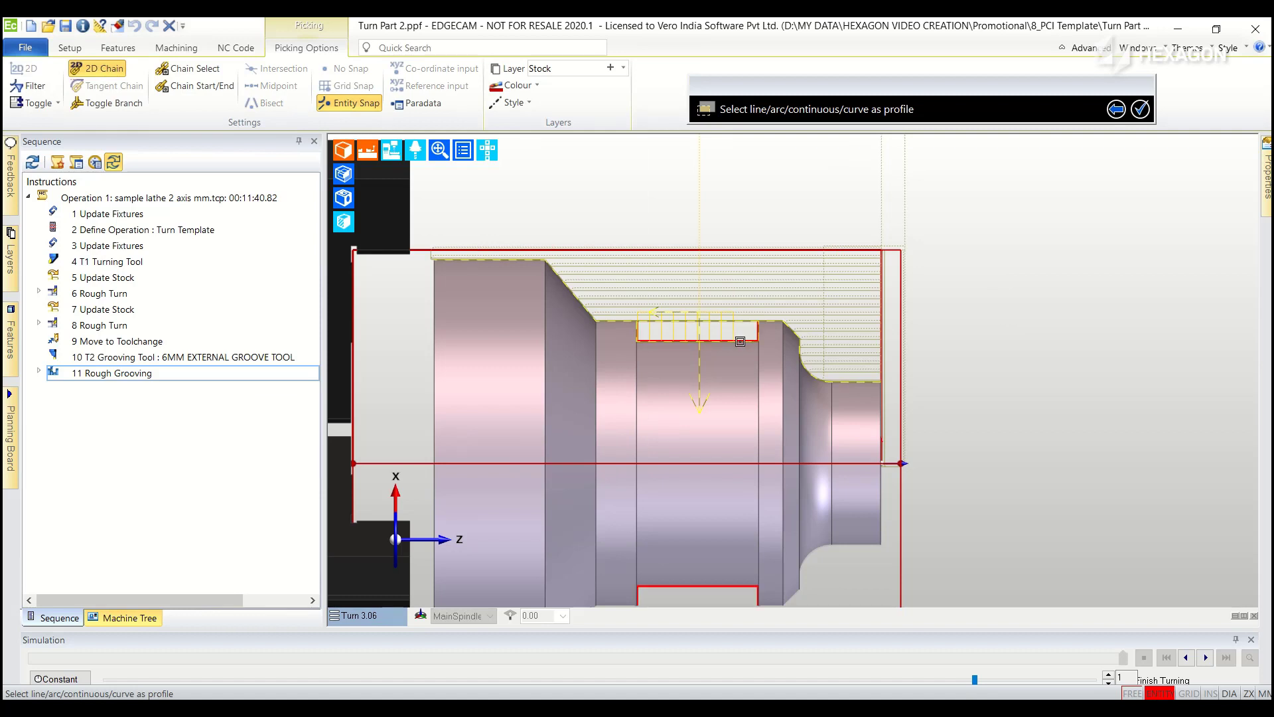
right_click(1035, 255)
right_click(1036, 255)
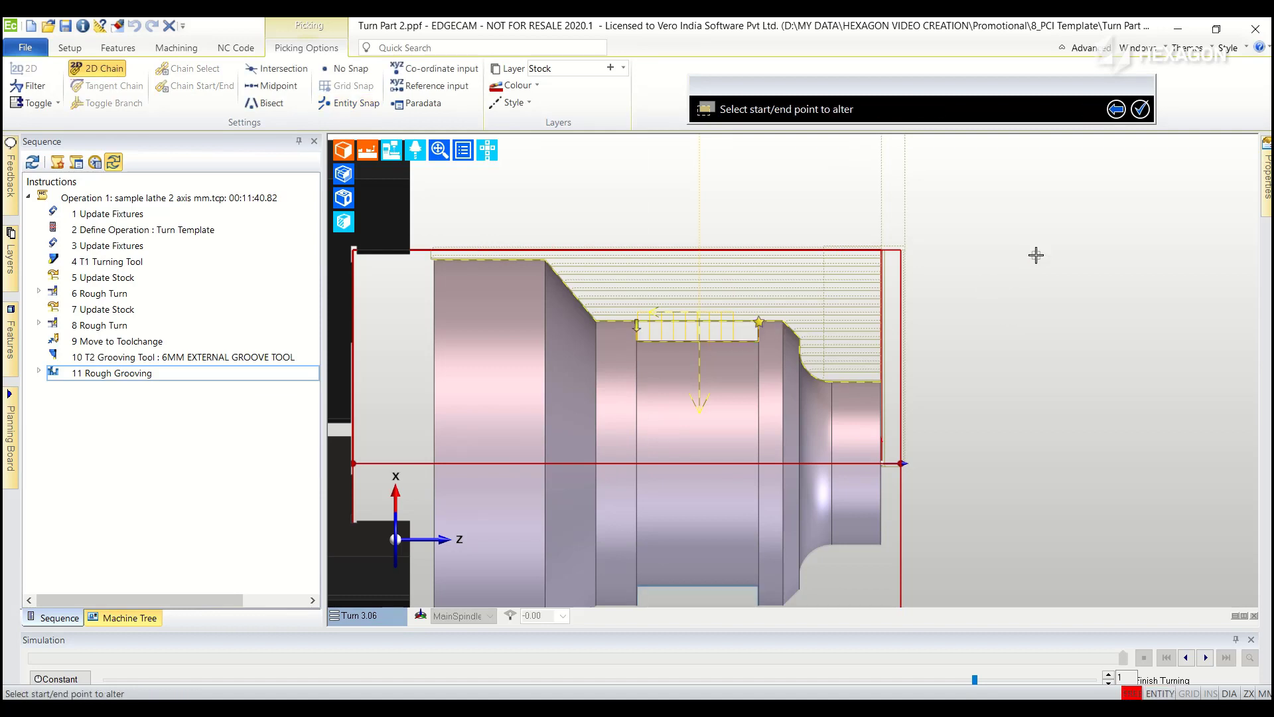
right_click(1037, 255)
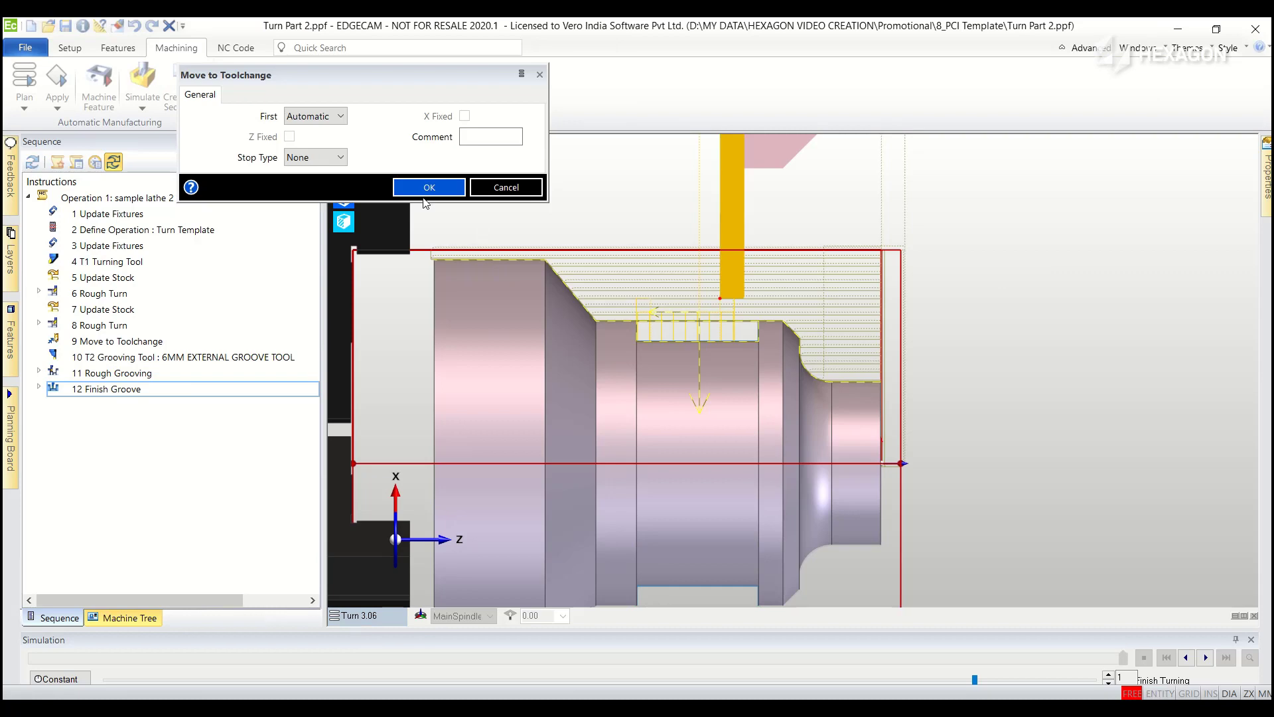
- Accept the toolchange move and the T3 turning tool, and finish turn the front face from its outer edge to the centreline
click(430, 188)
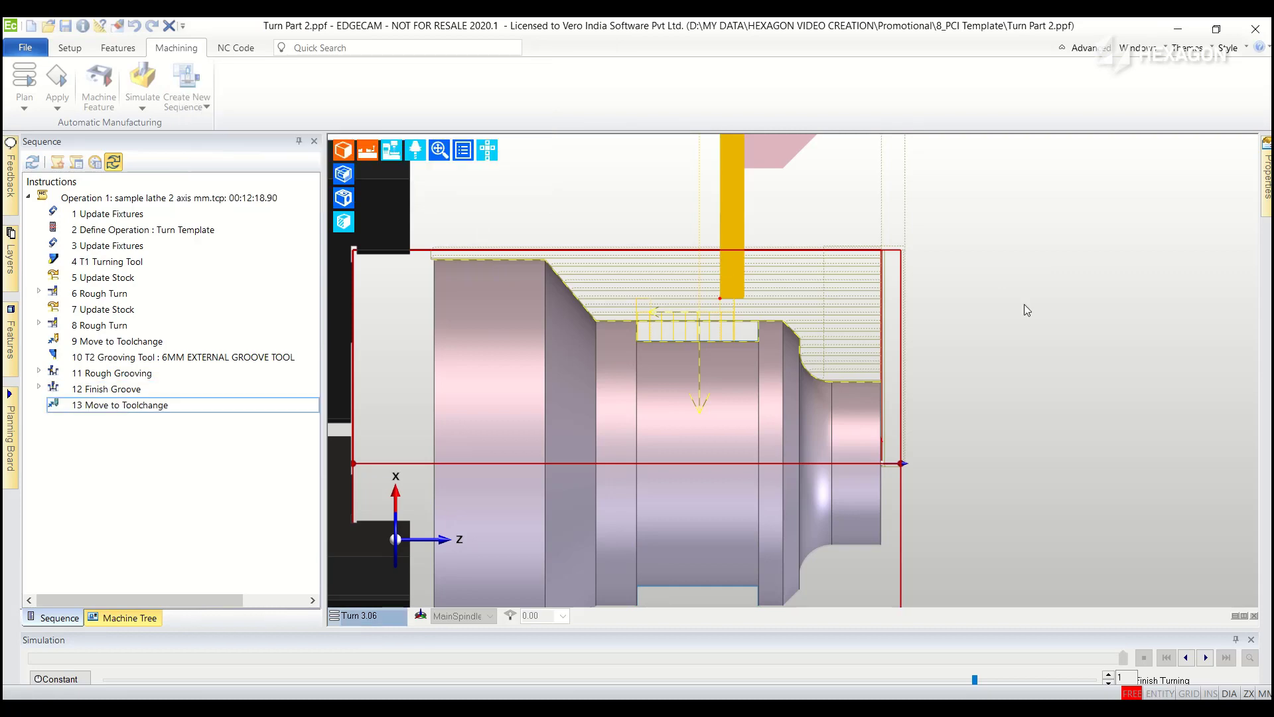
click(738, 509)
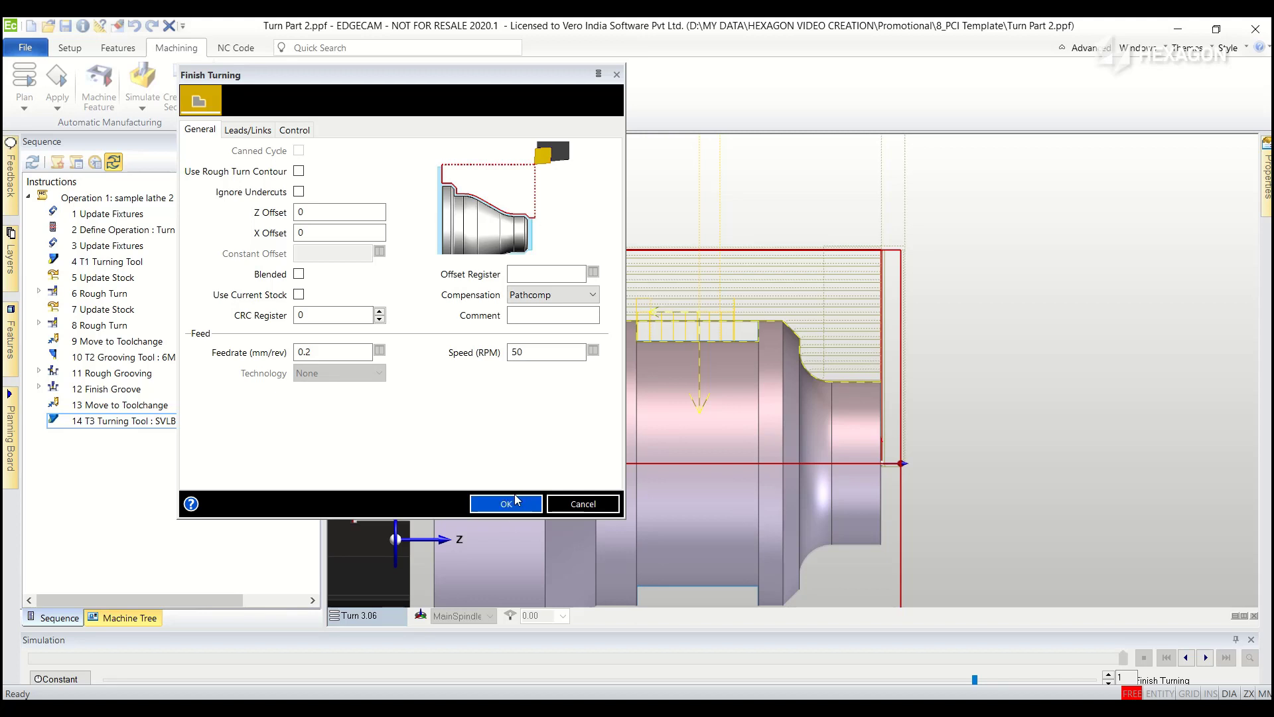
click(515, 499)
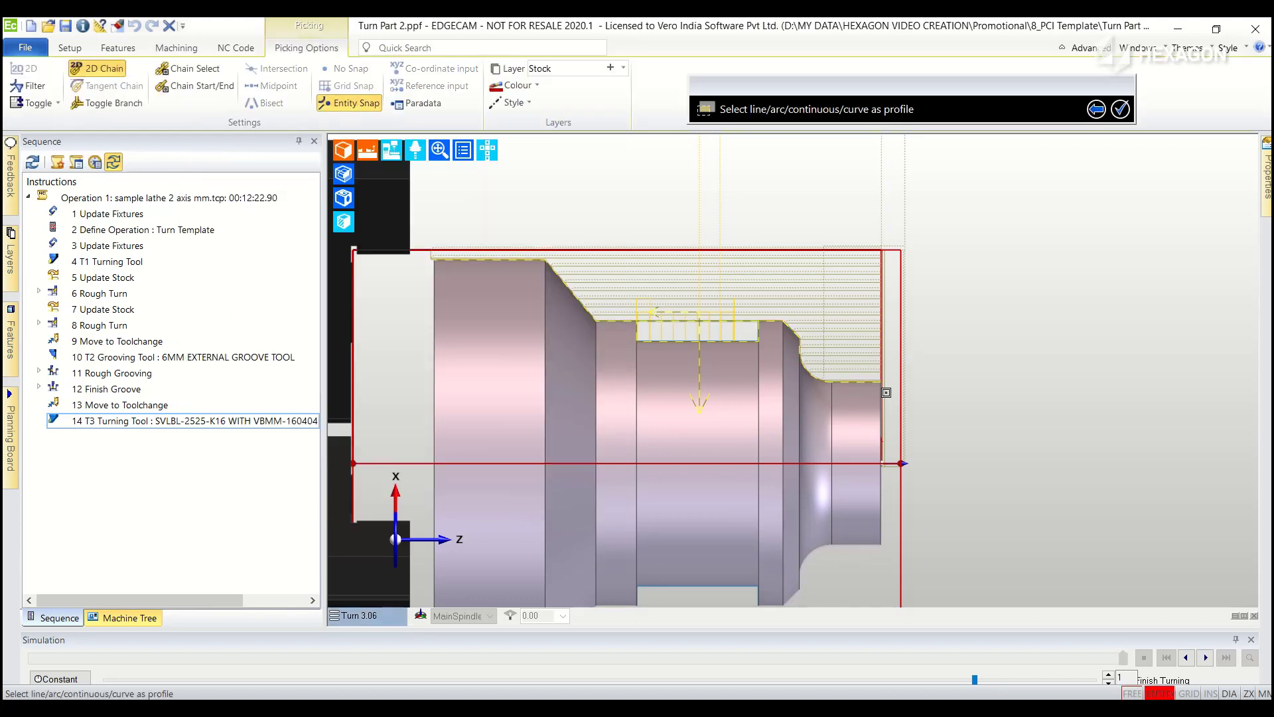
click(882, 392)
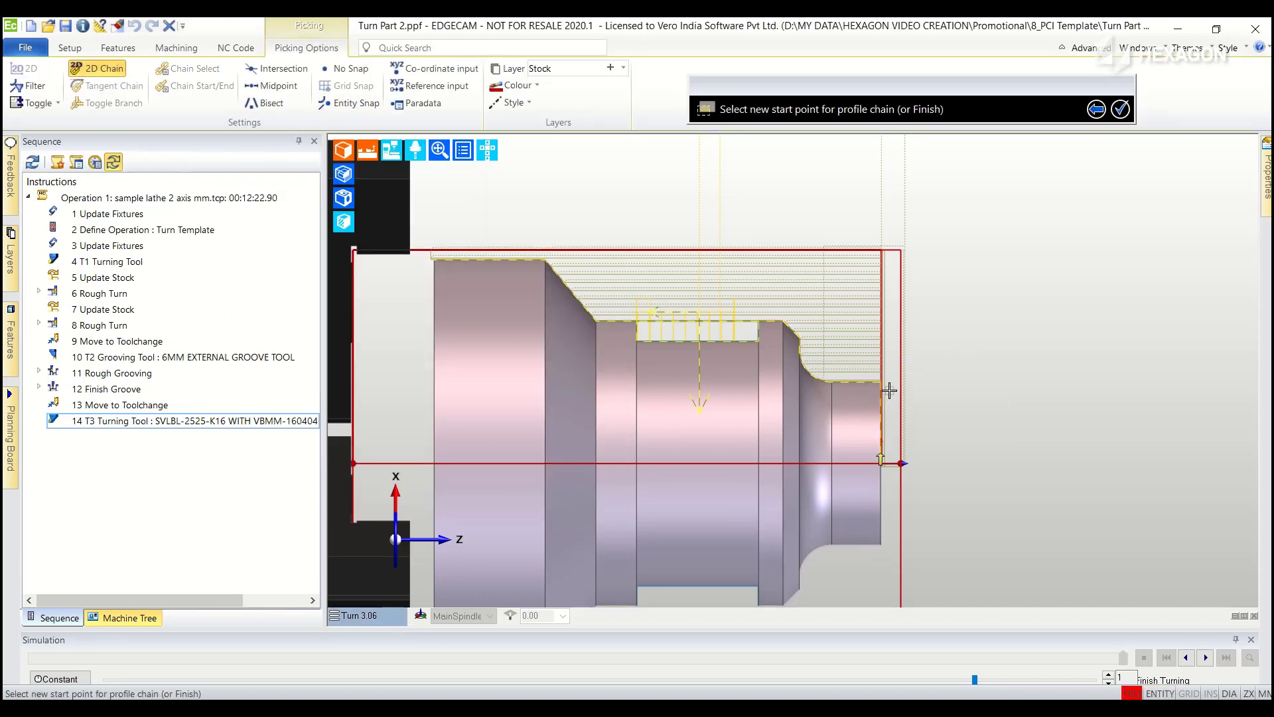
click(890, 460)
right_click(975, 398)
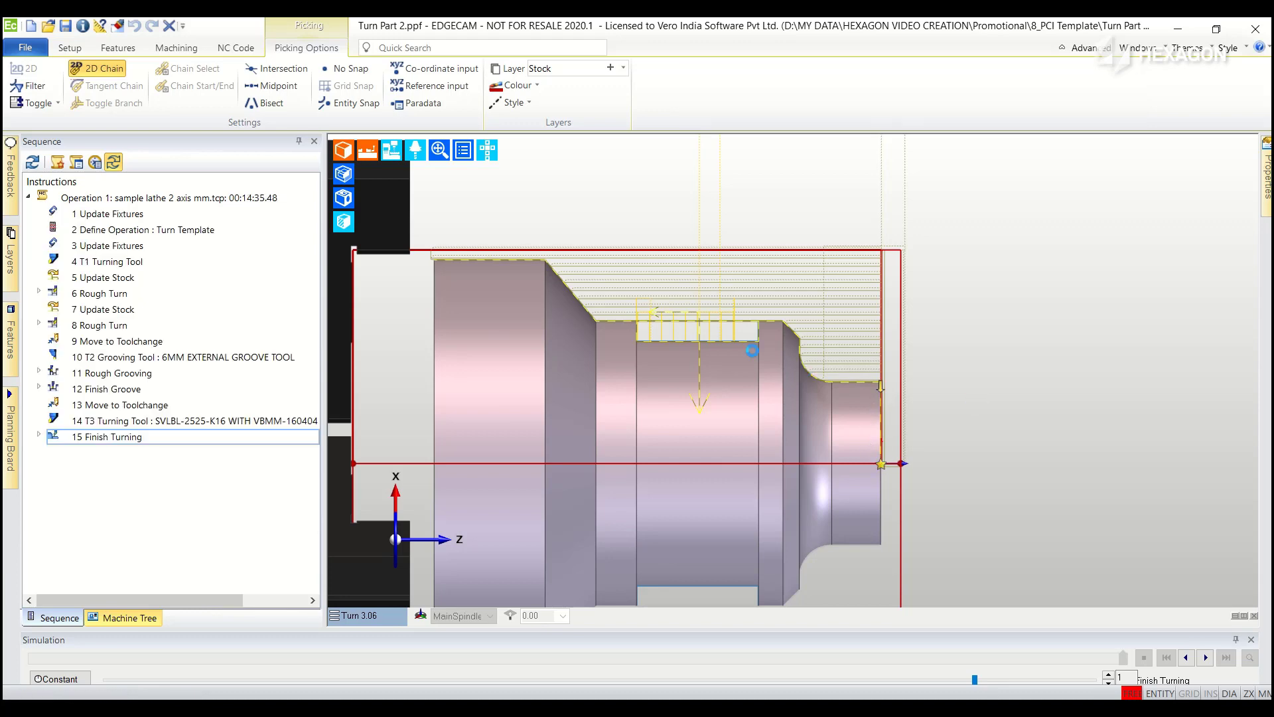
- Finish turn the stepped outer profile with the template settings, chaining it up to the large diameter's chuck-side end
click(505, 503)
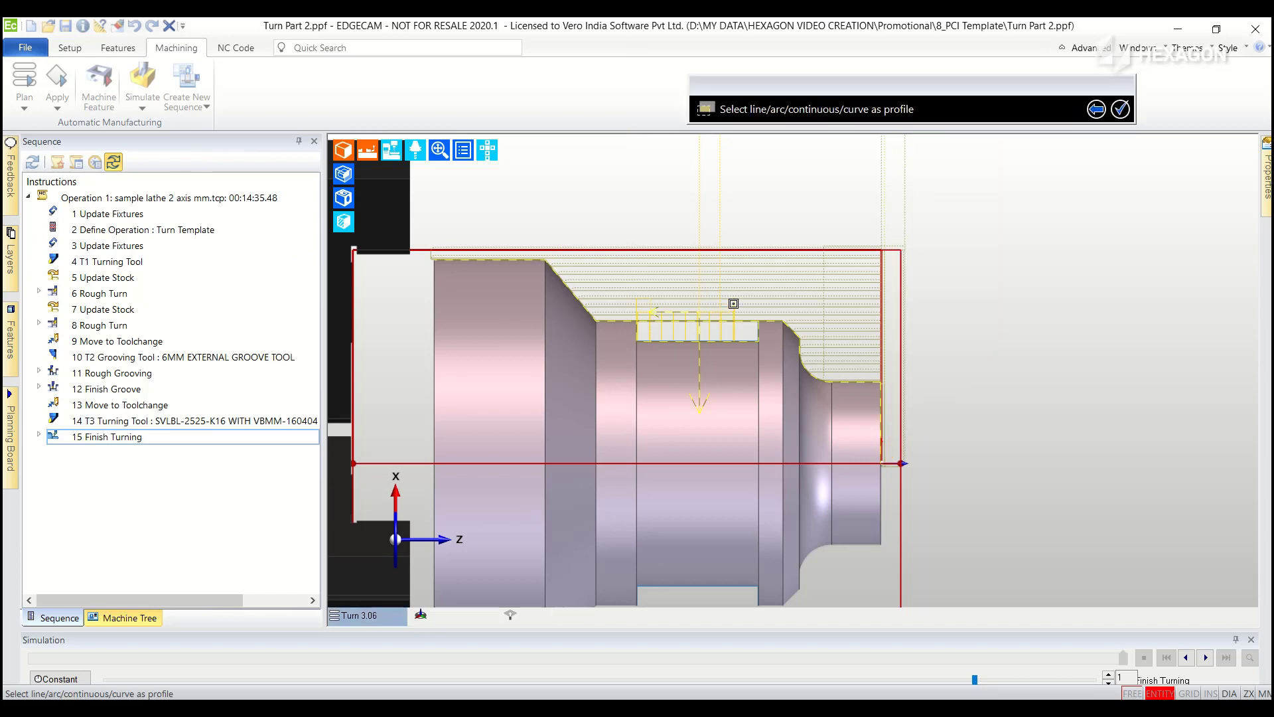
click(726, 323)
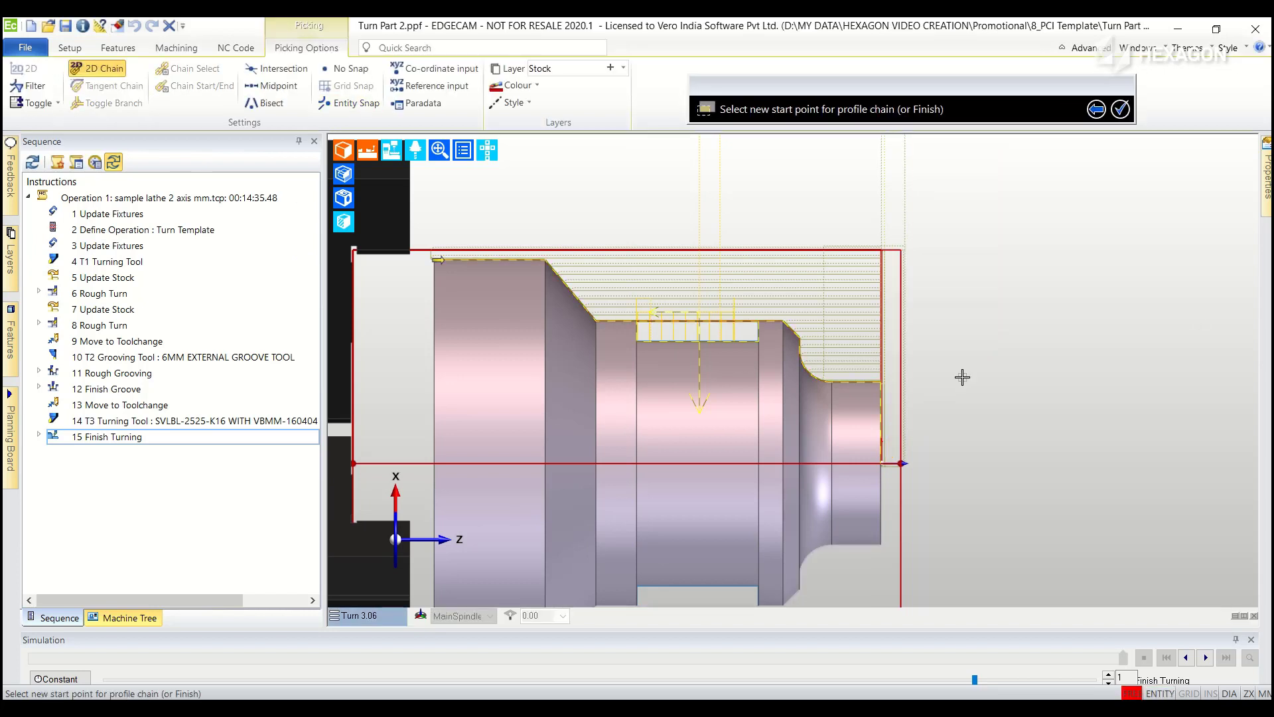
click(433, 264)
right_click(1044, 328)
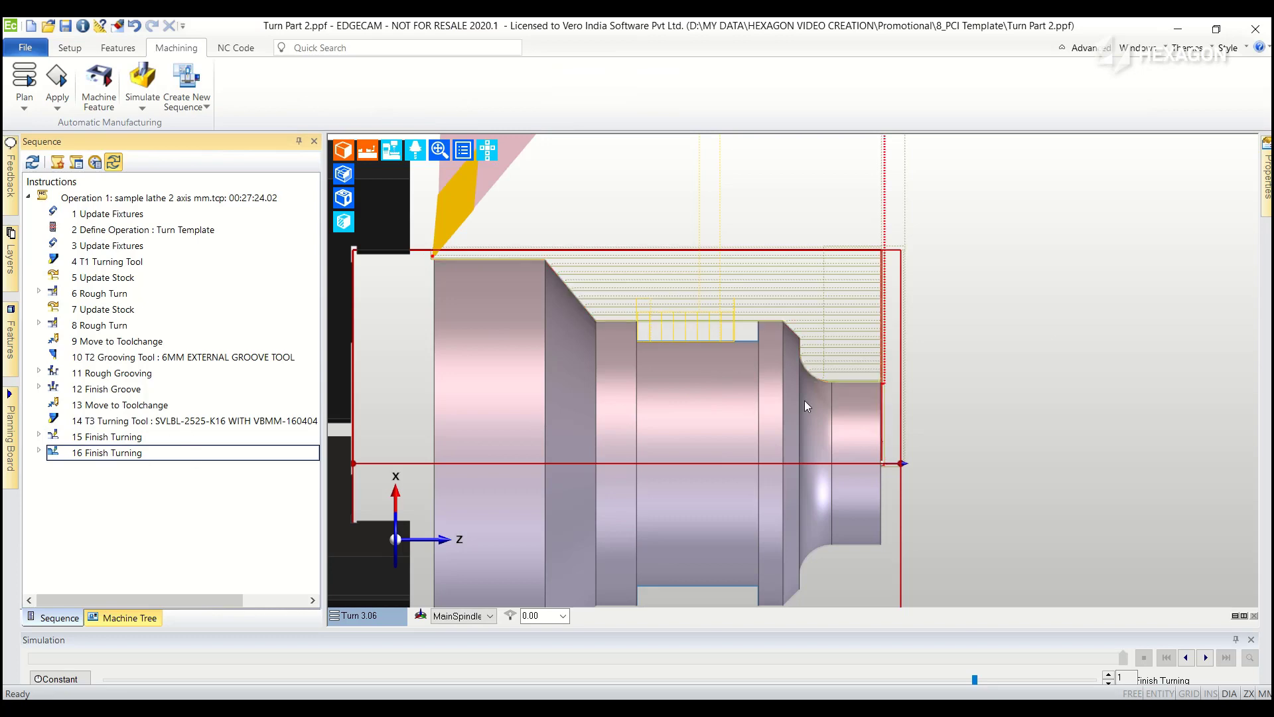
- Select all instructions in the machining sequence and replay their toolpaths in the graphics view
scroll(804, 400, down, 2)
scroll(843, 320, down, 5)
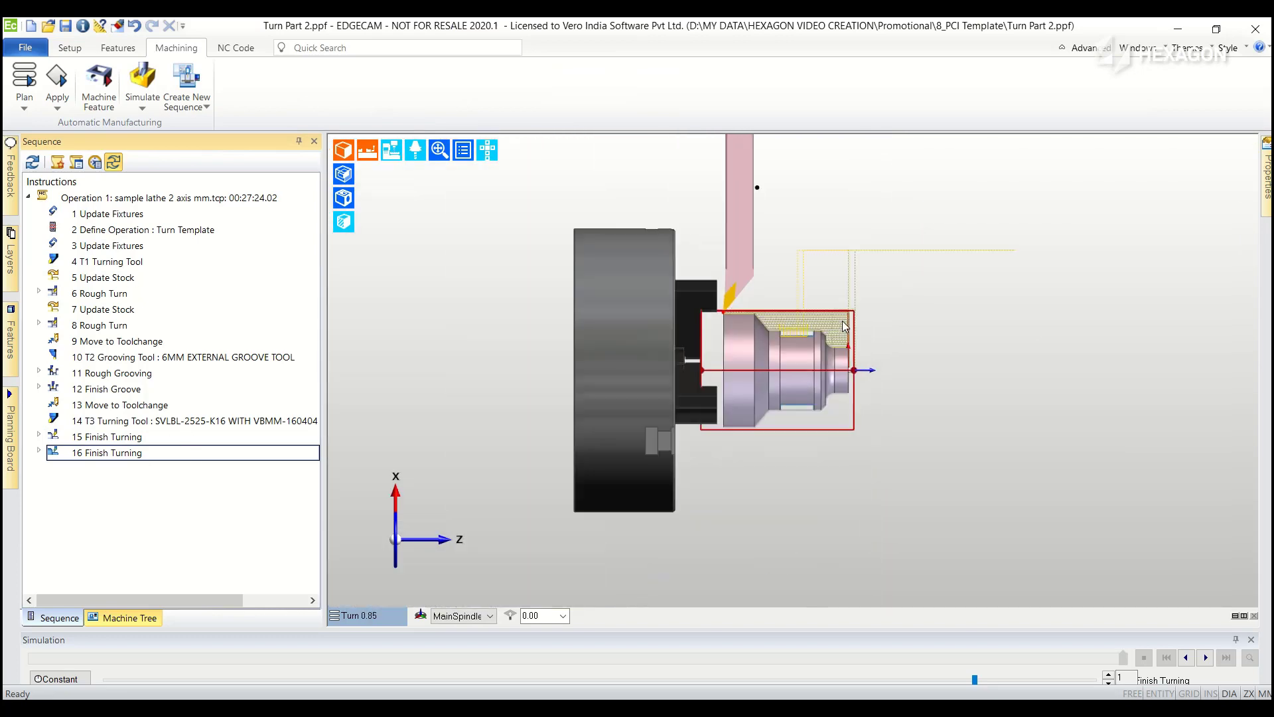
scroll(843, 320, up, 2)
click(96, 303)
key(ctrl+a)
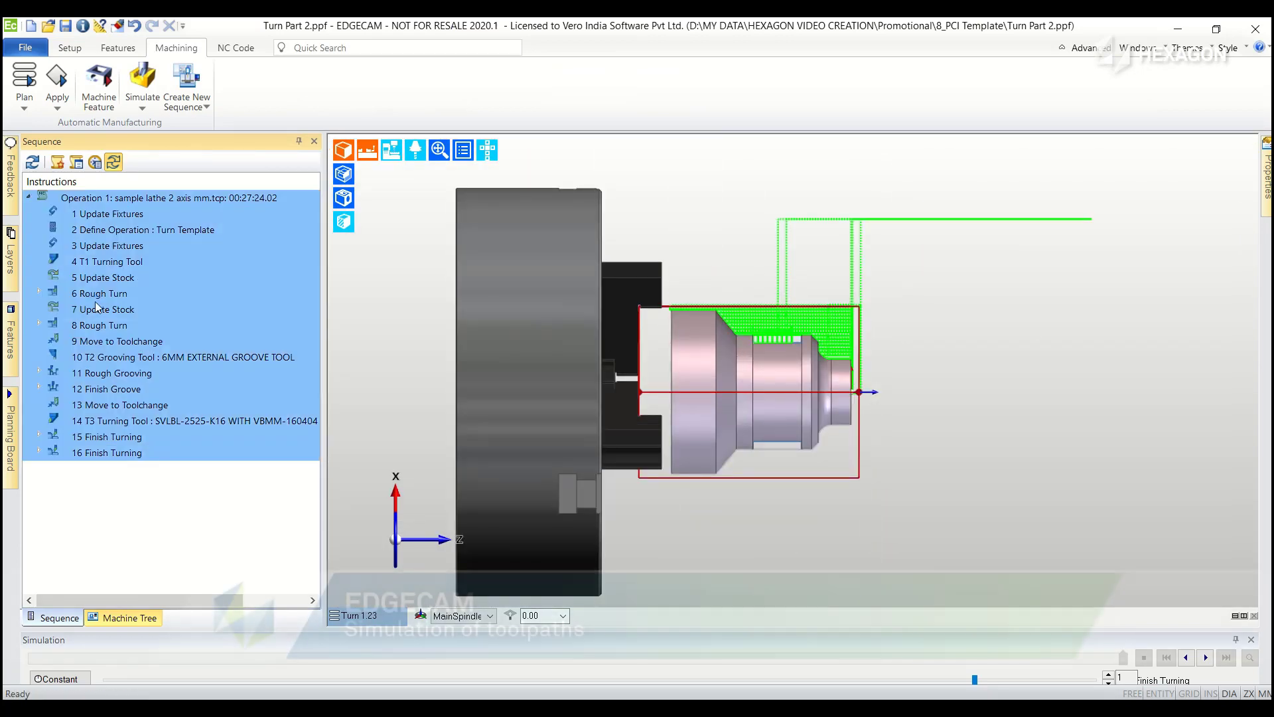
right_click(94, 301)
click(130, 329)
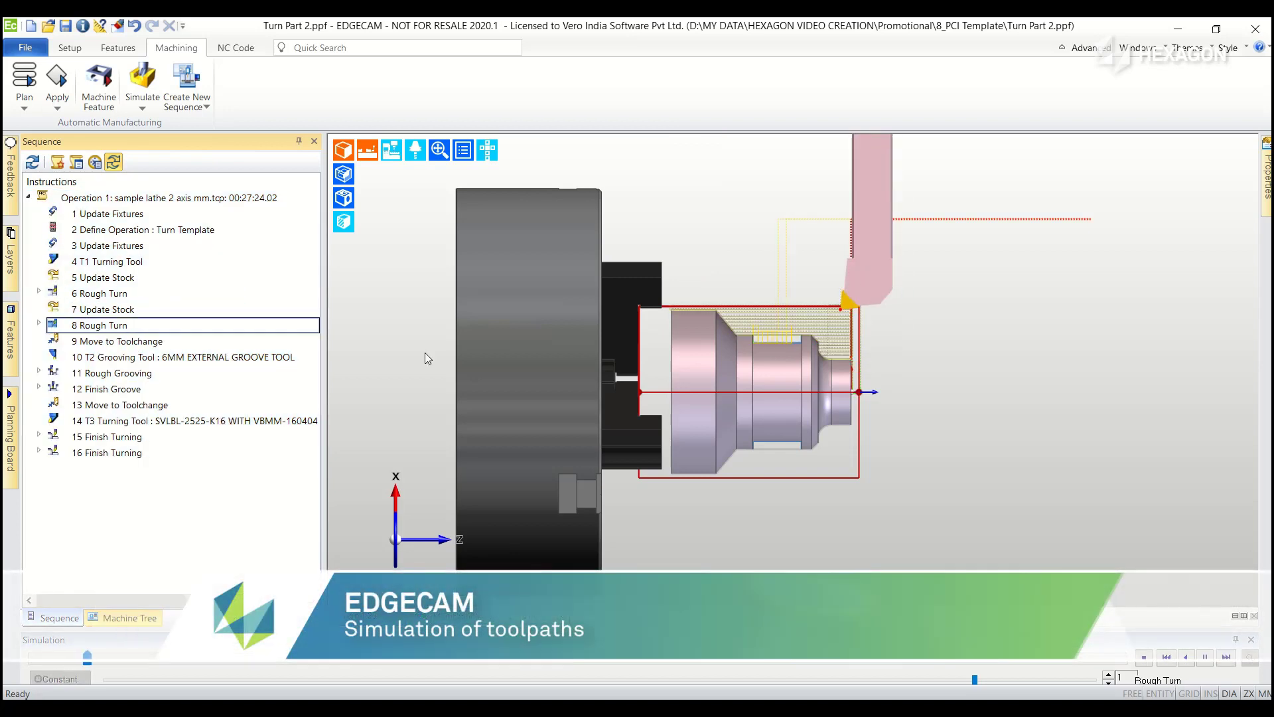